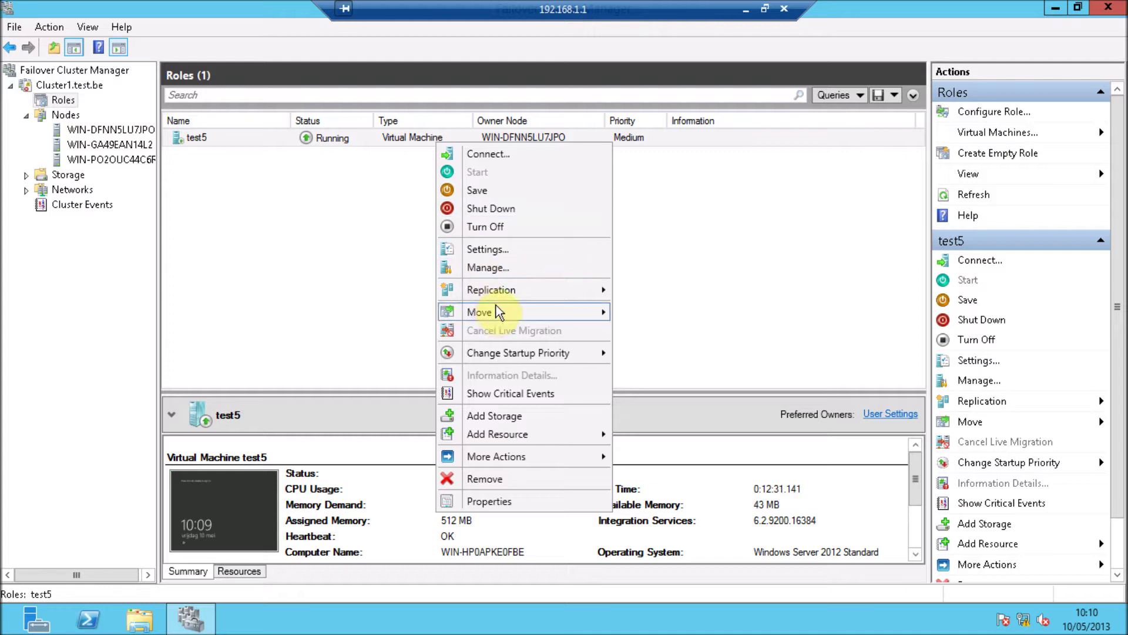
# Live-migrate the test5 virtual machine to node WIN-PO2OUC44C6R and check the roles on the source and destination nodes
pyautogui.moveTo(499, 297)
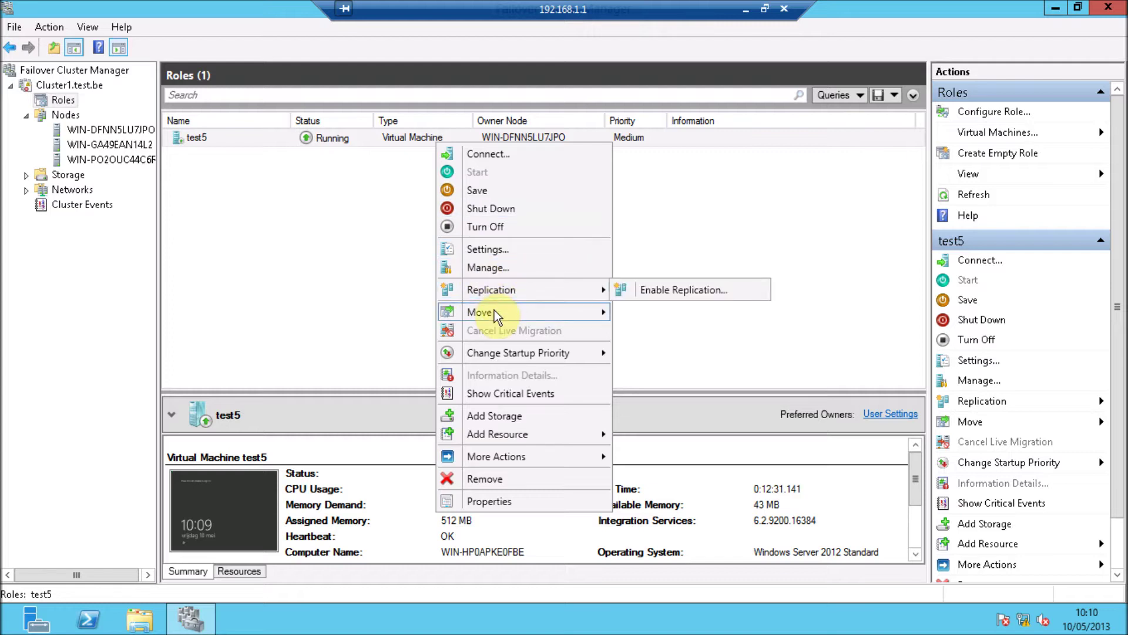
pyautogui.moveTo(636, 314)
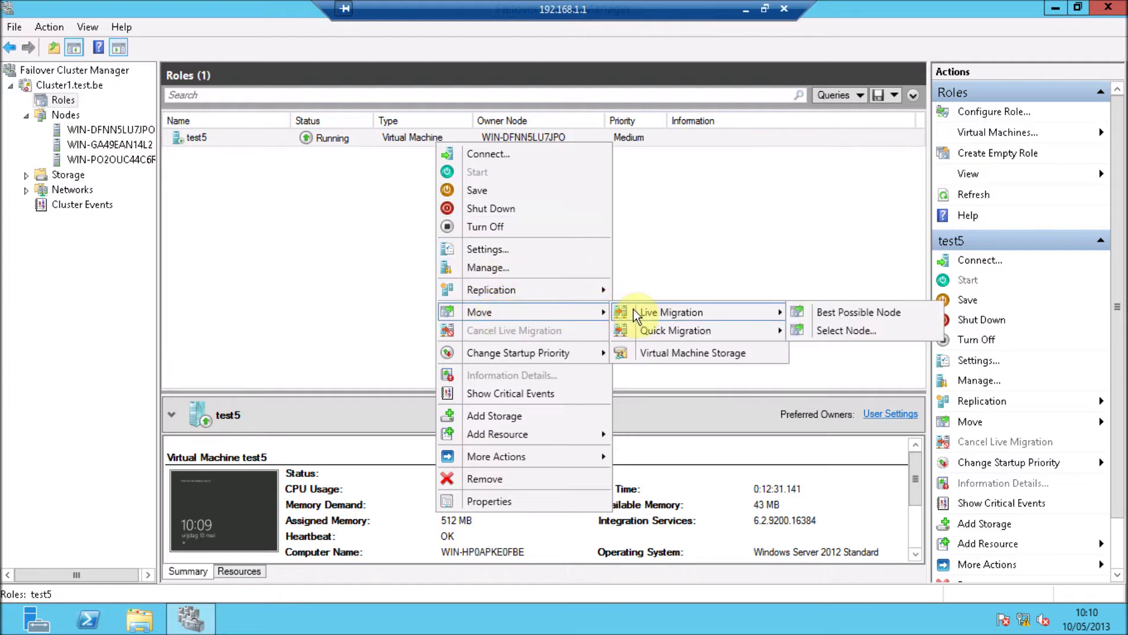
pyautogui.click(821, 331)
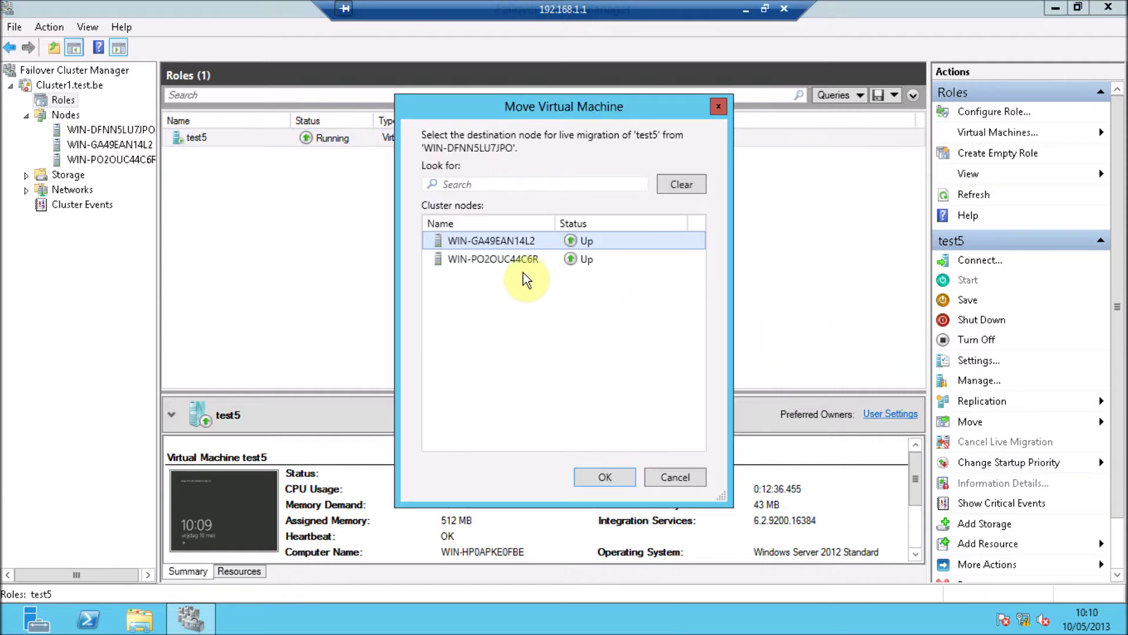
pyautogui.click(497, 264)
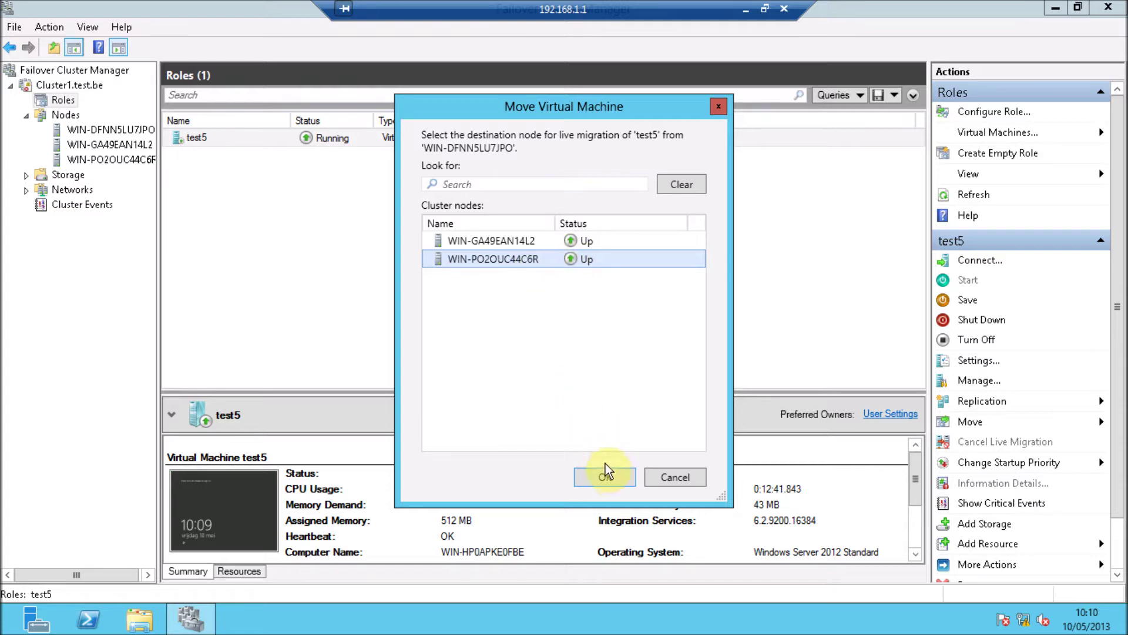
pyautogui.click(606, 479)
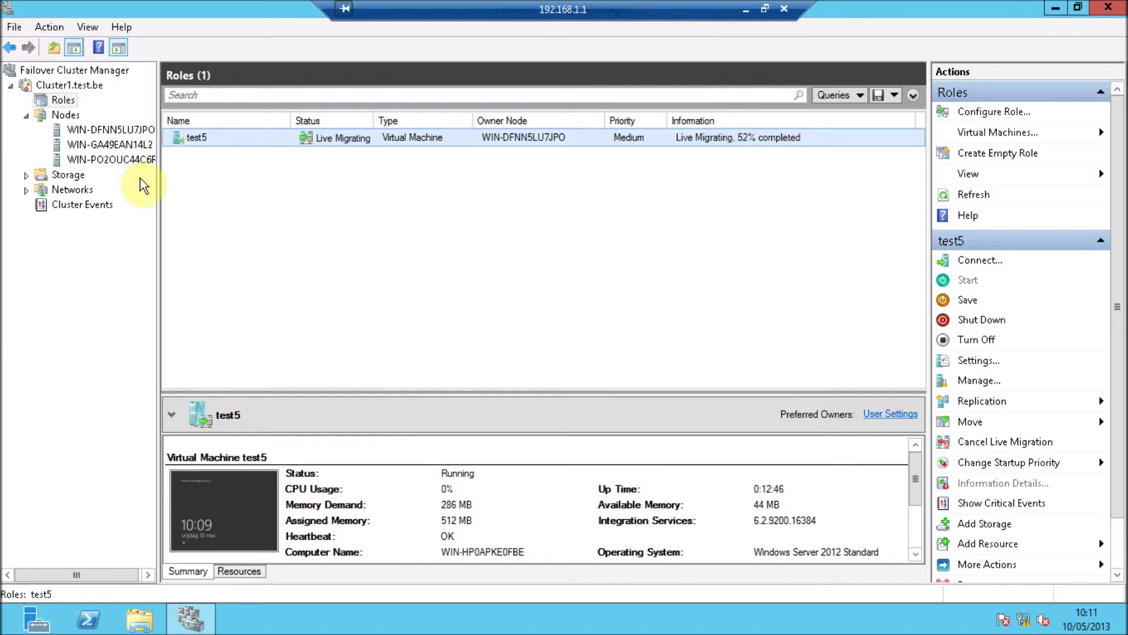
pyautogui.click(126, 130)
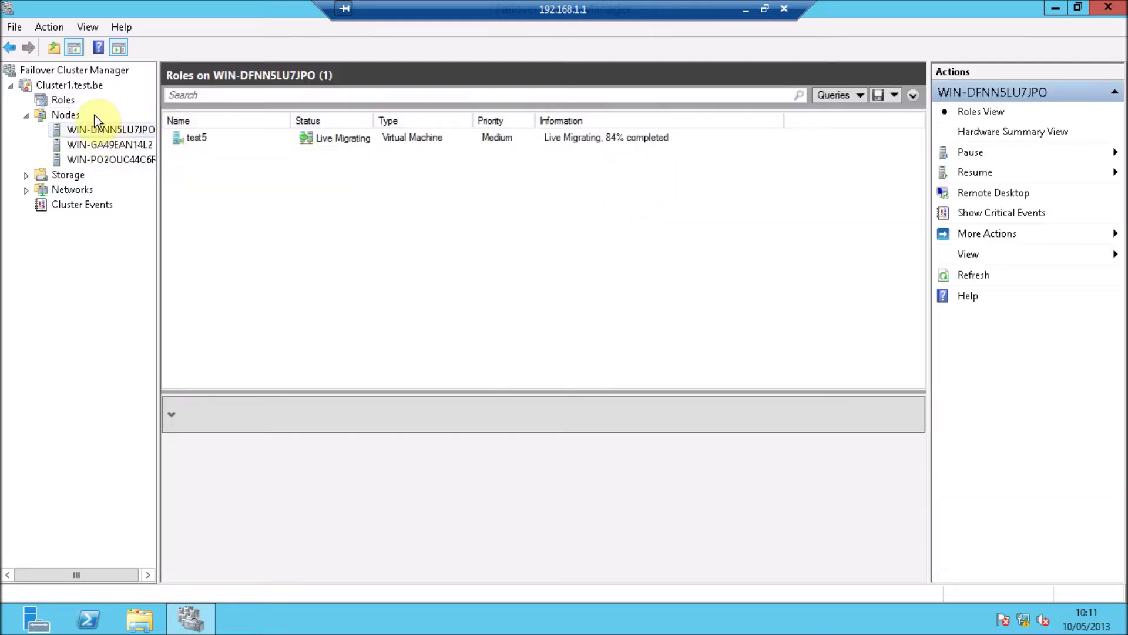
pyautogui.click(122, 160)
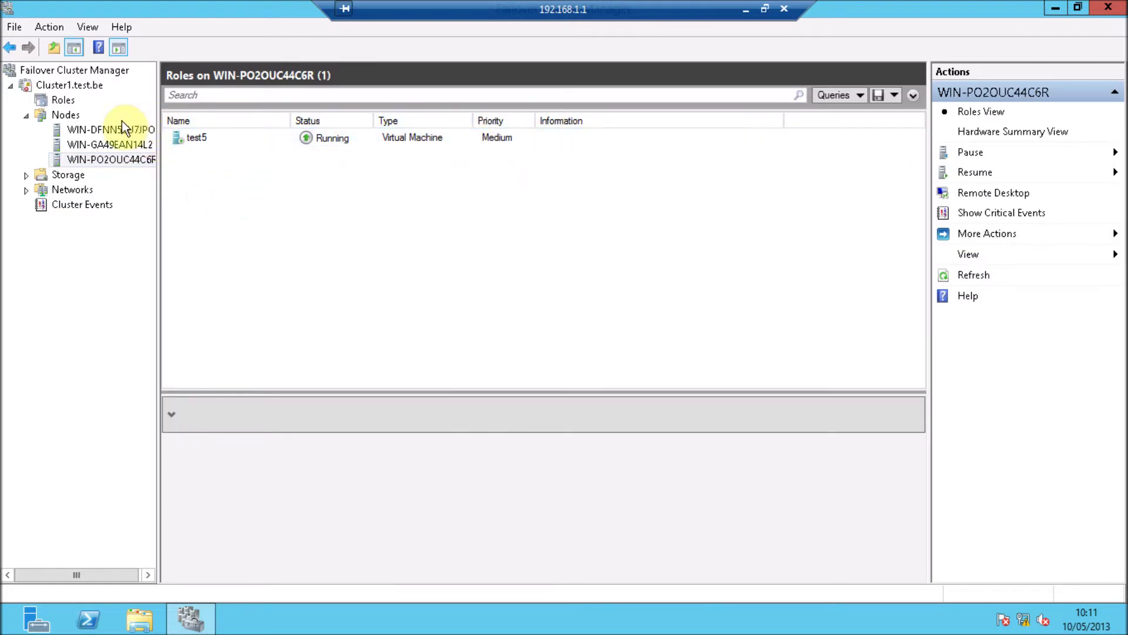
# Move the test5 virtual machine to node WIN-DFNN5LU7JPO using quick migration
pyautogui.click(62, 98)
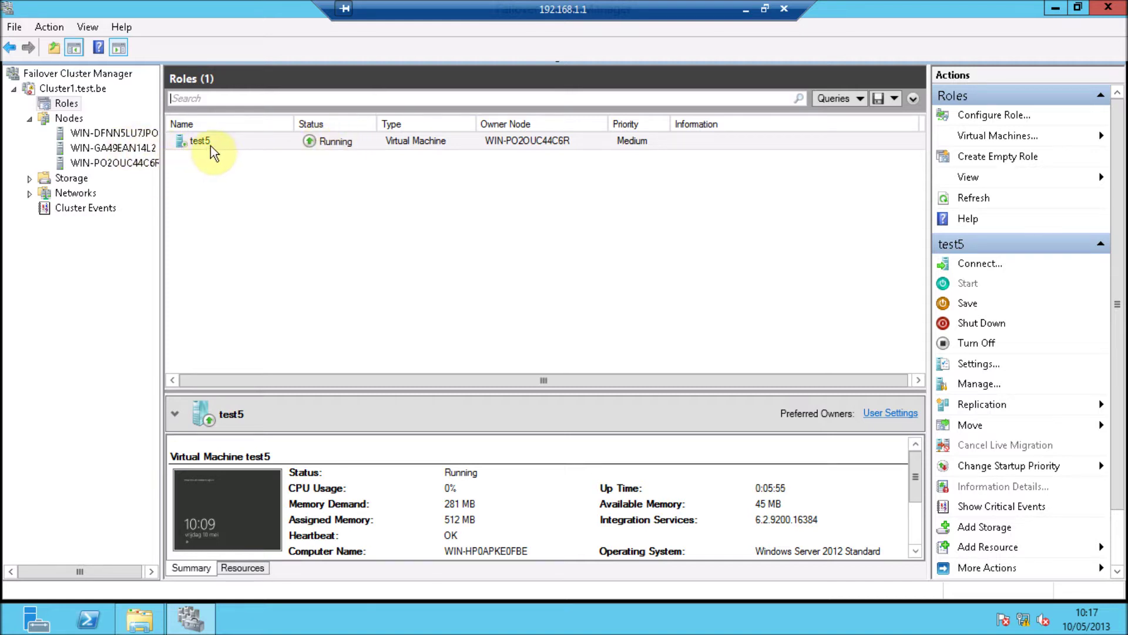
pyautogui.rightClick(232, 147)
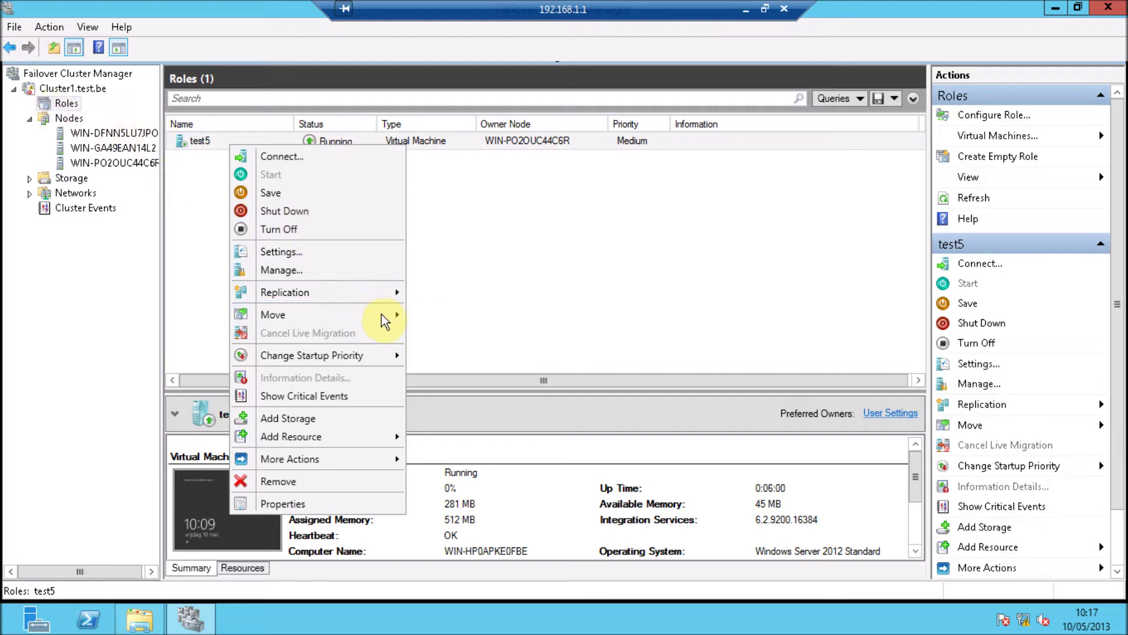
pyautogui.moveTo(380, 319)
pyautogui.moveTo(461, 327)
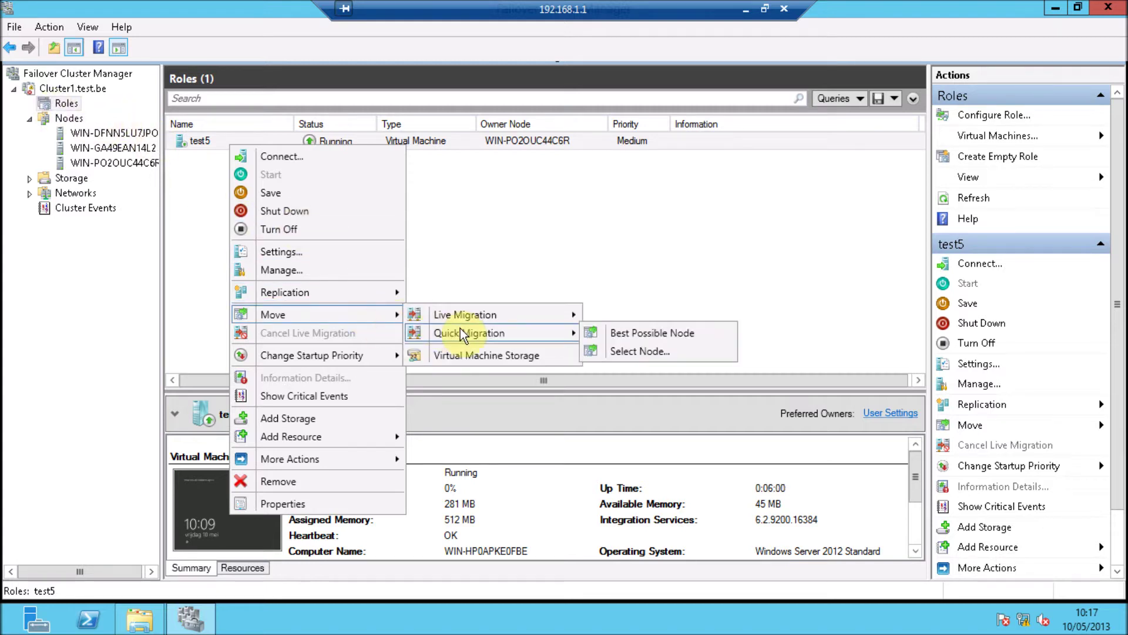
pyautogui.click(659, 350)
pyautogui.click(549, 252)
pyautogui.click(546, 242)
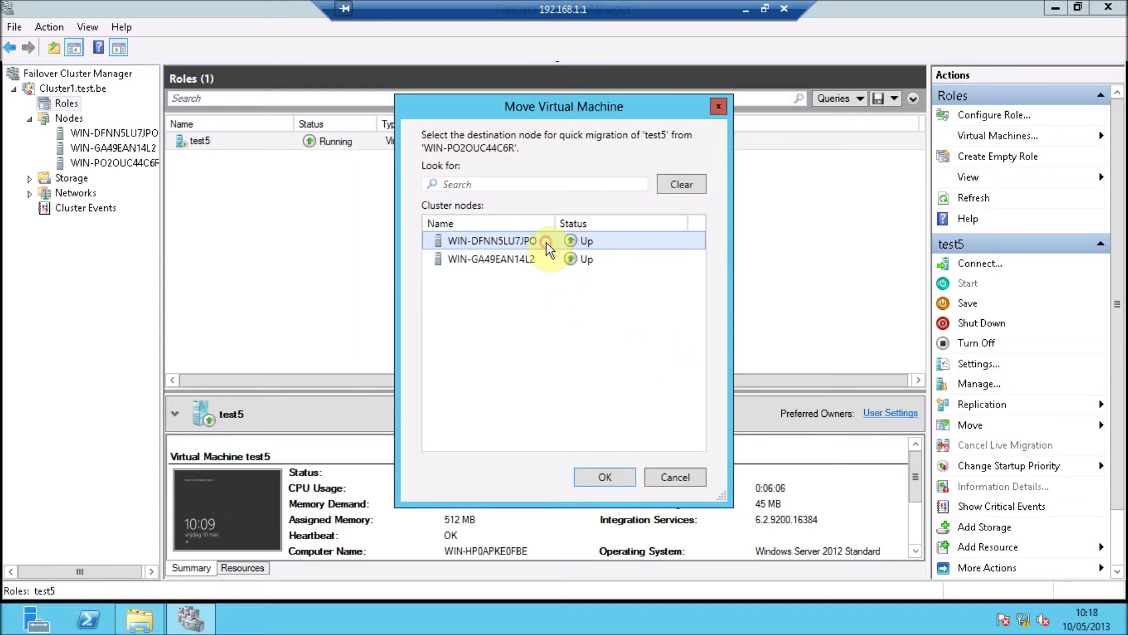
pyautogui.click(584, 477)
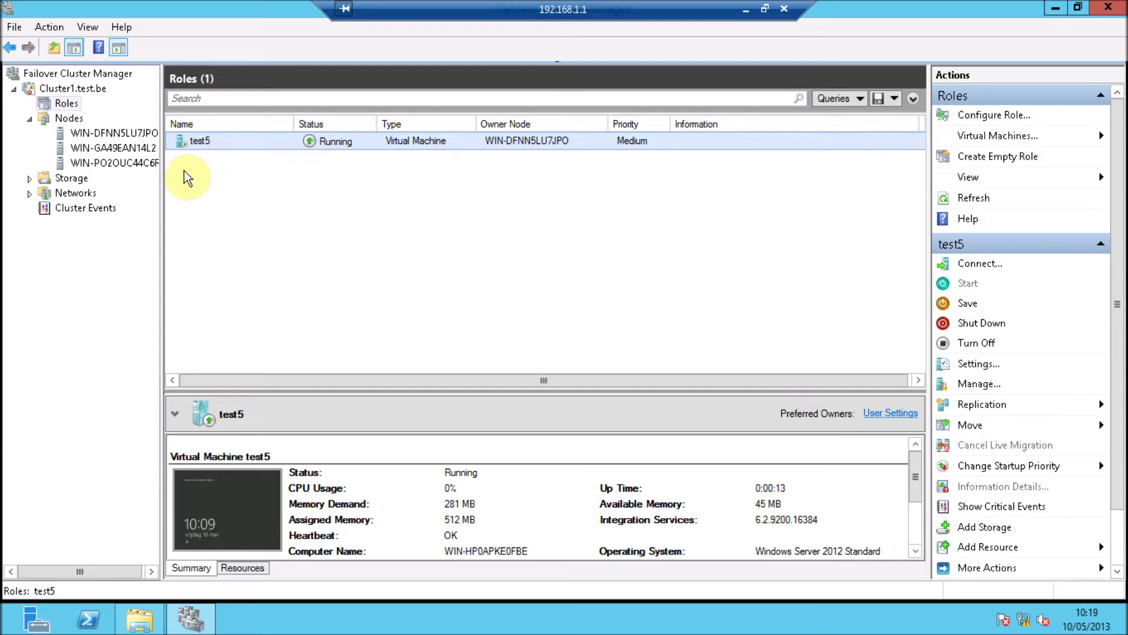
# Pause node WIN-DFNN5LU7JPO with its roles drained and check the owner of test5 in the cluster's roles
pyautogui.click(135, 137)
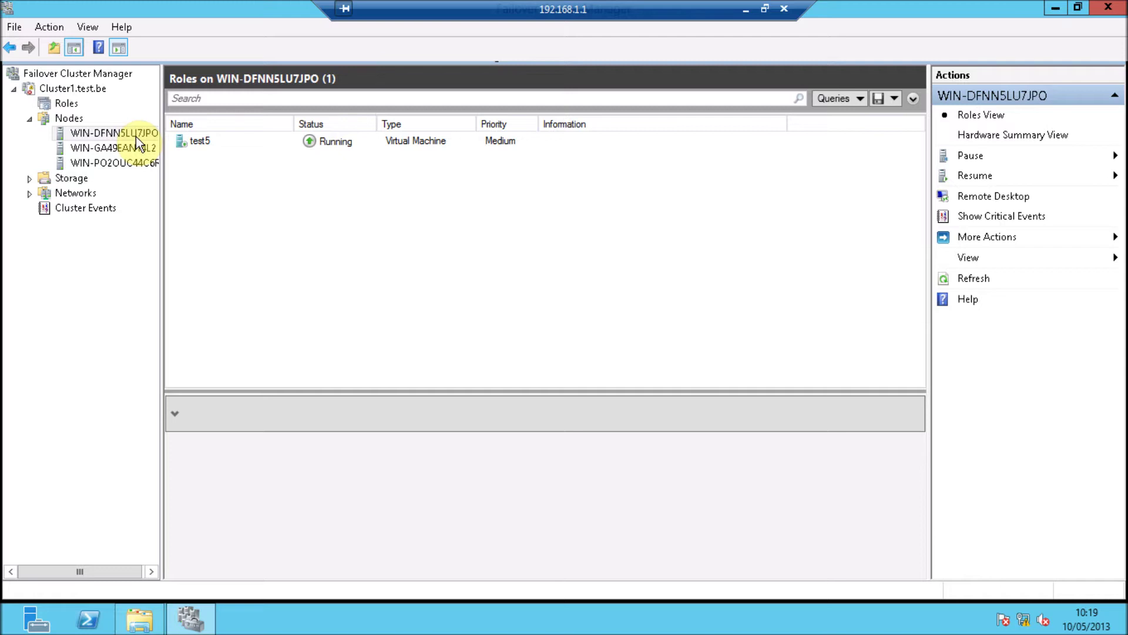
pyautogui.rightClick(136, 136)
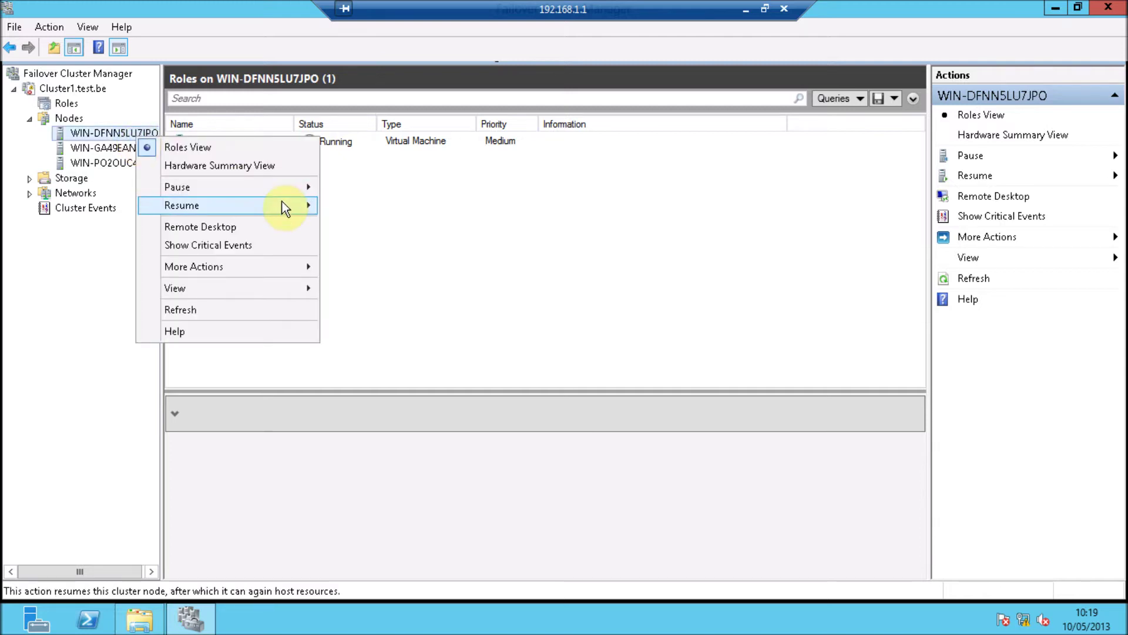
pyautogui.moveTo(282, 195)
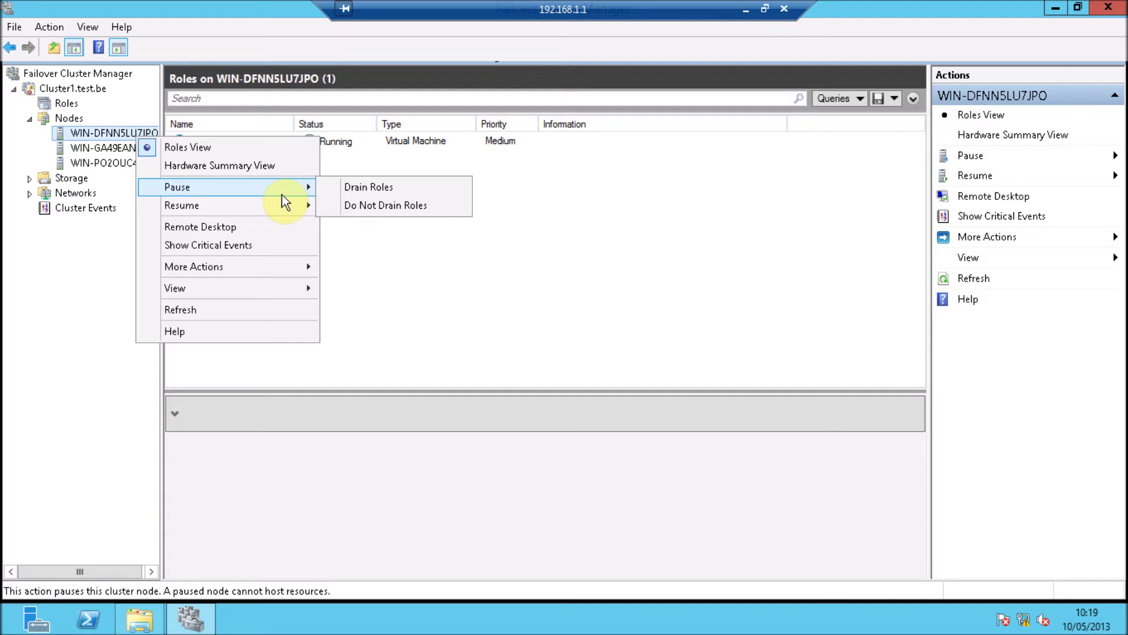
pyautogui.click(375, 189)
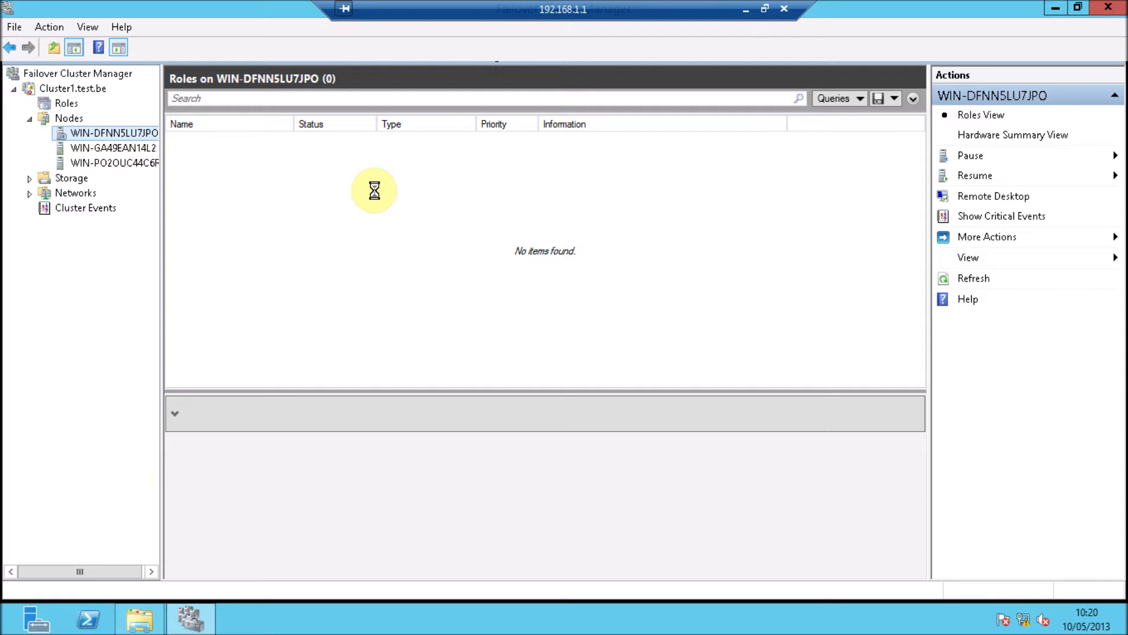
pyautogui.click(70, 106)
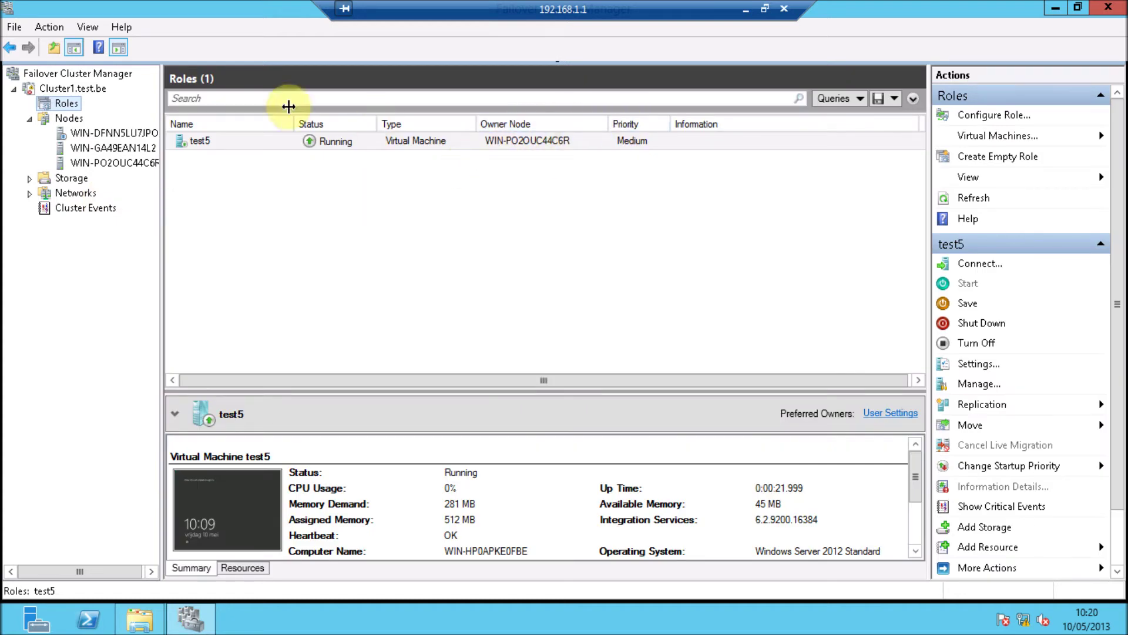
# Resume node WIN-DFNN5LU7JPO with roles failed back and check the roles on WIN-PO2OUC44C6R
pyautogui.click(121, 134)
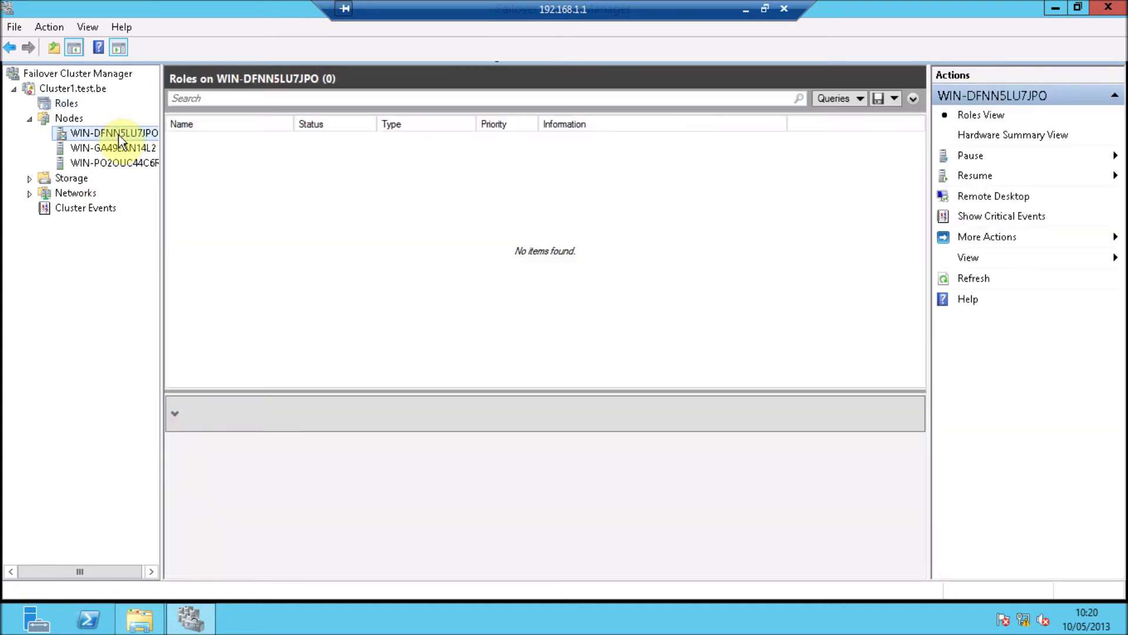
pyautogui.rightClick(119, 136)
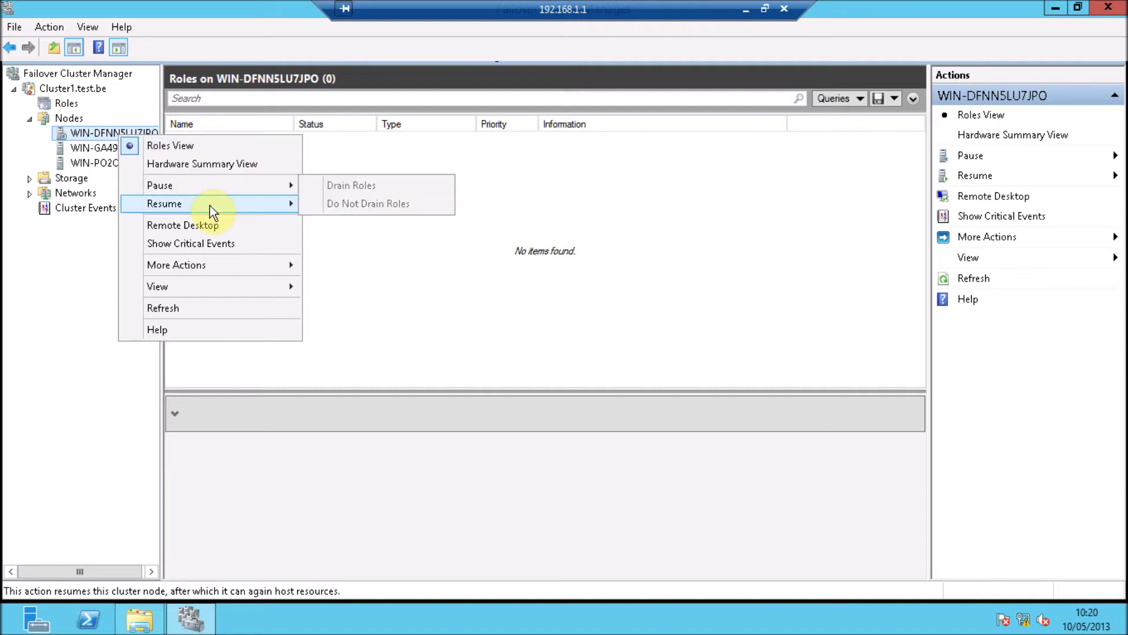
pyautogui.moveTo(210, 206)
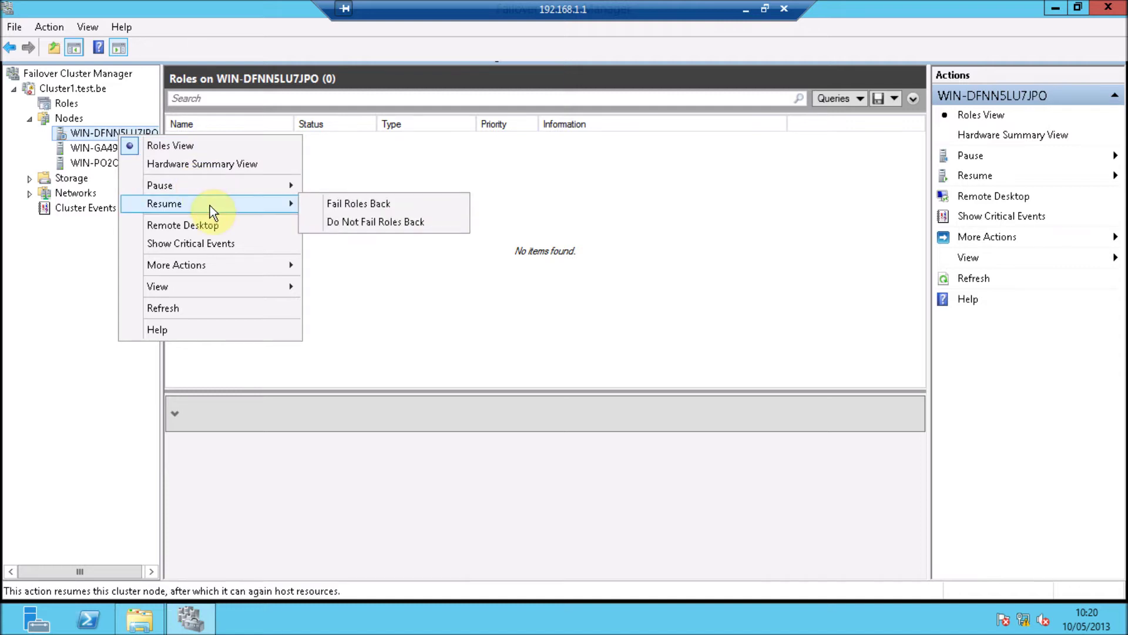
pyautogui.click(319, 202)
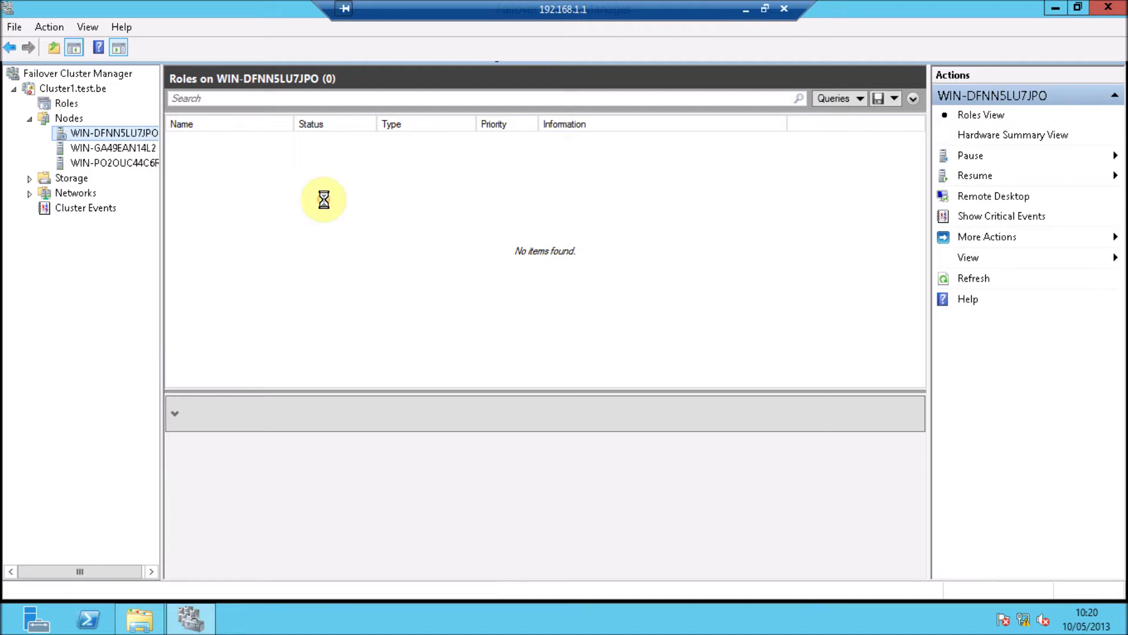
pyautogui.click(144, 167)
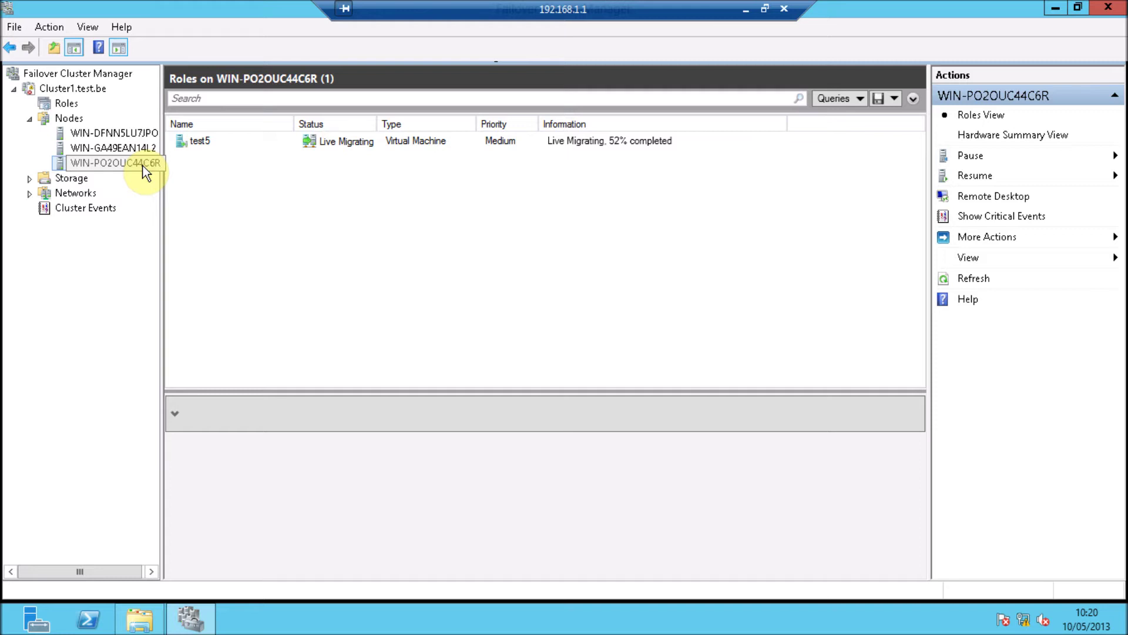
# Review the preferred owners and the failover and failback settings in the properties of the test5 role
pyautogui.click(51, 107)
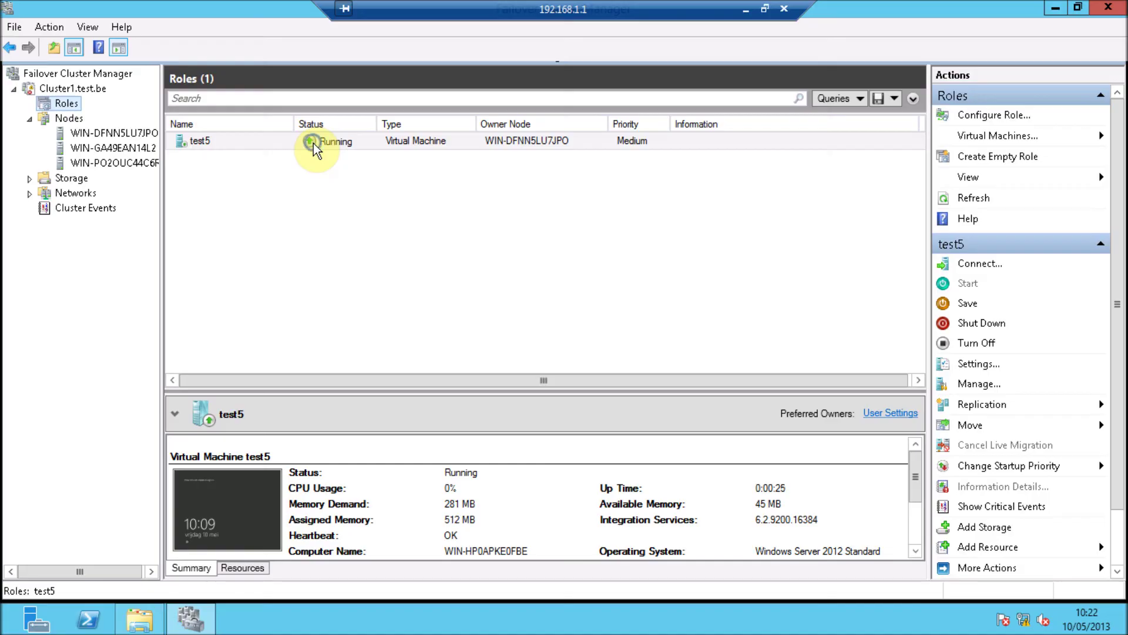
pyautogui.click(312, 142)
pyautogui.rightClick(313, 142)
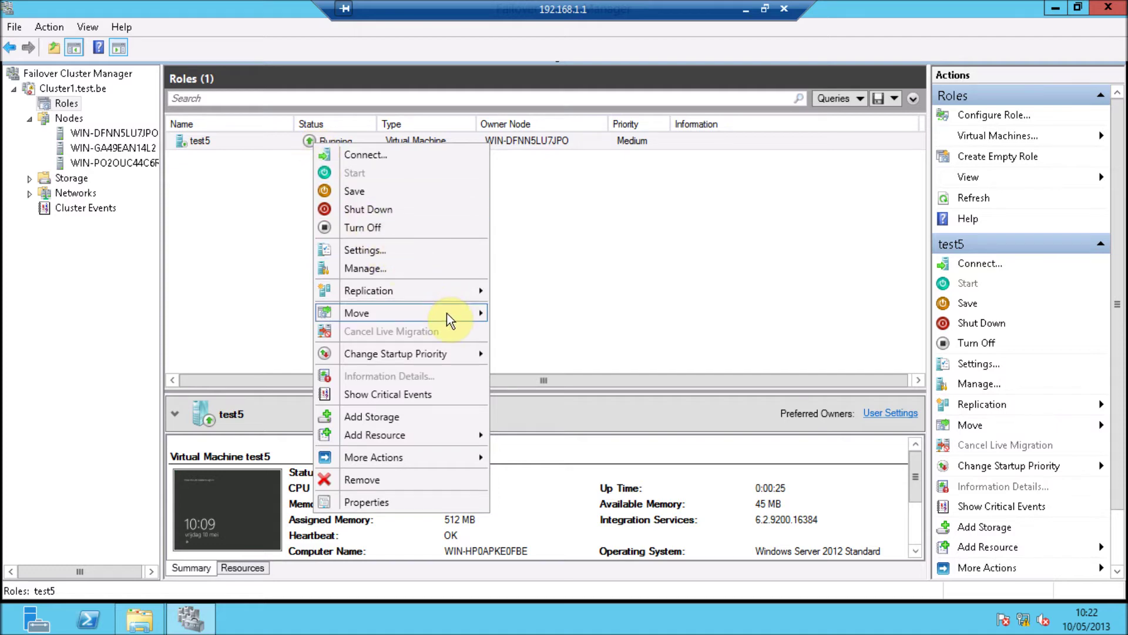
pyautogui.moveTo(446, 313)
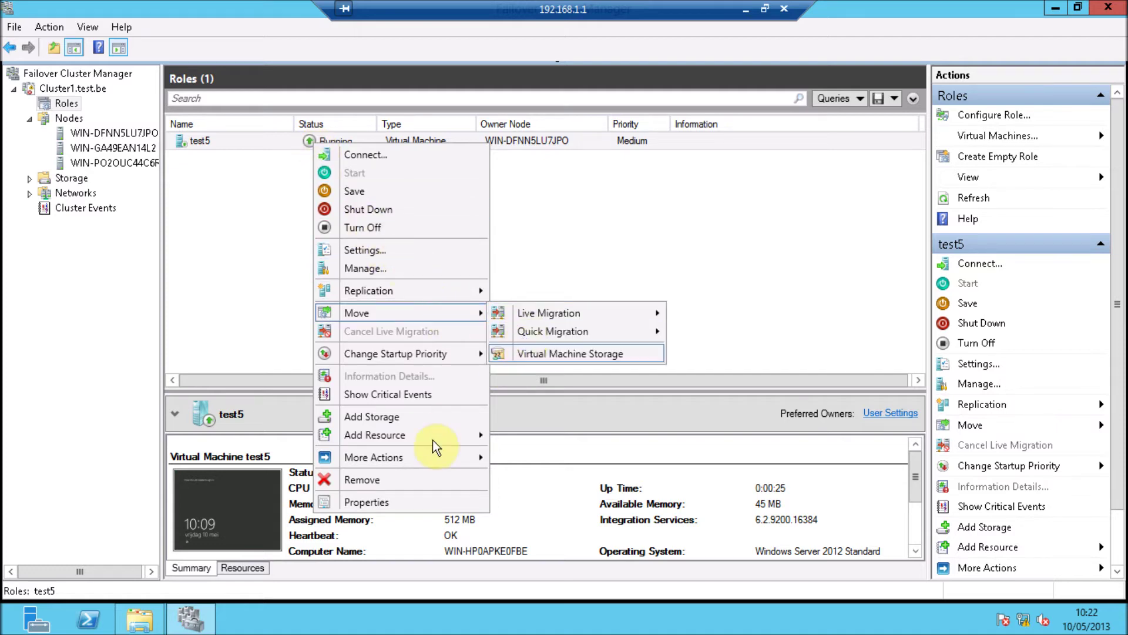
pyautogui.click(418, 495)
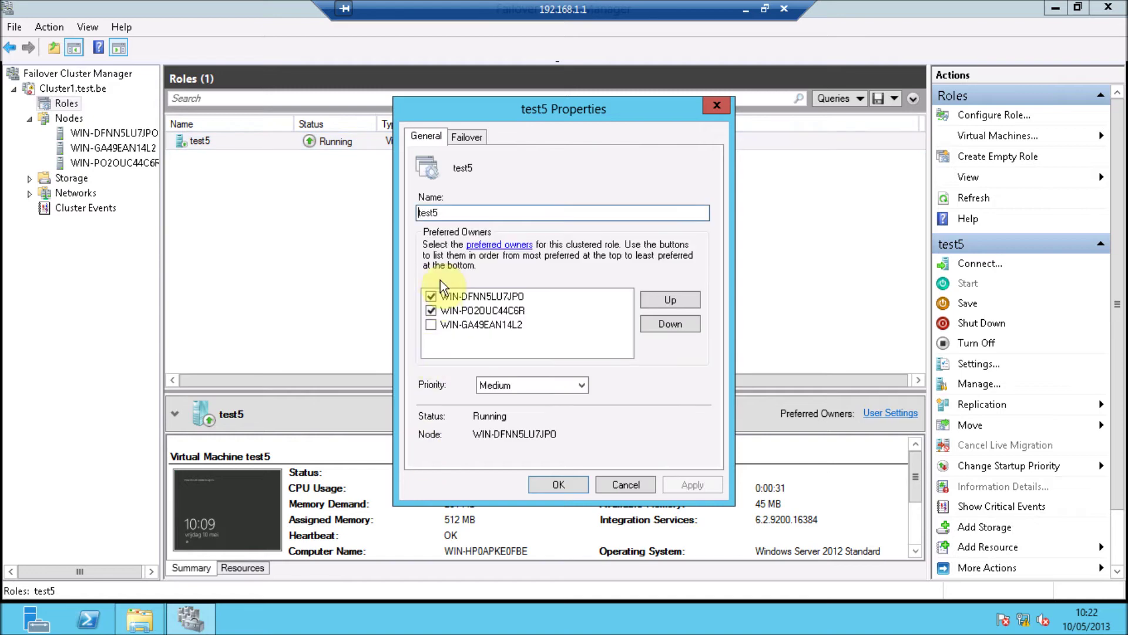
pyautogui.click(467, 138)
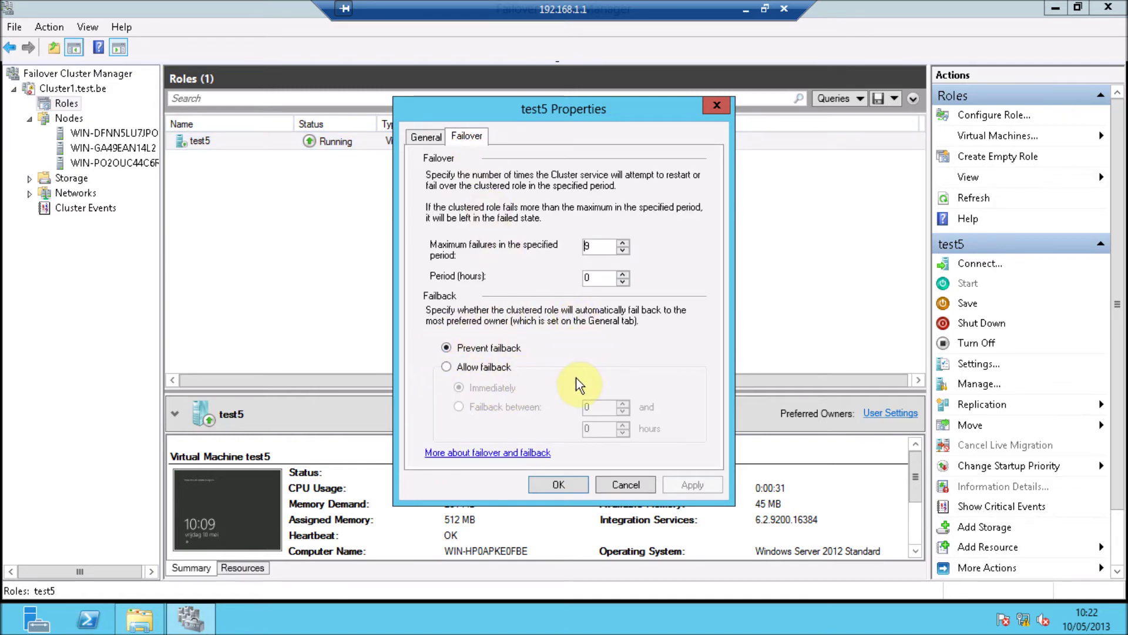
pyautogui.click(580, 484)
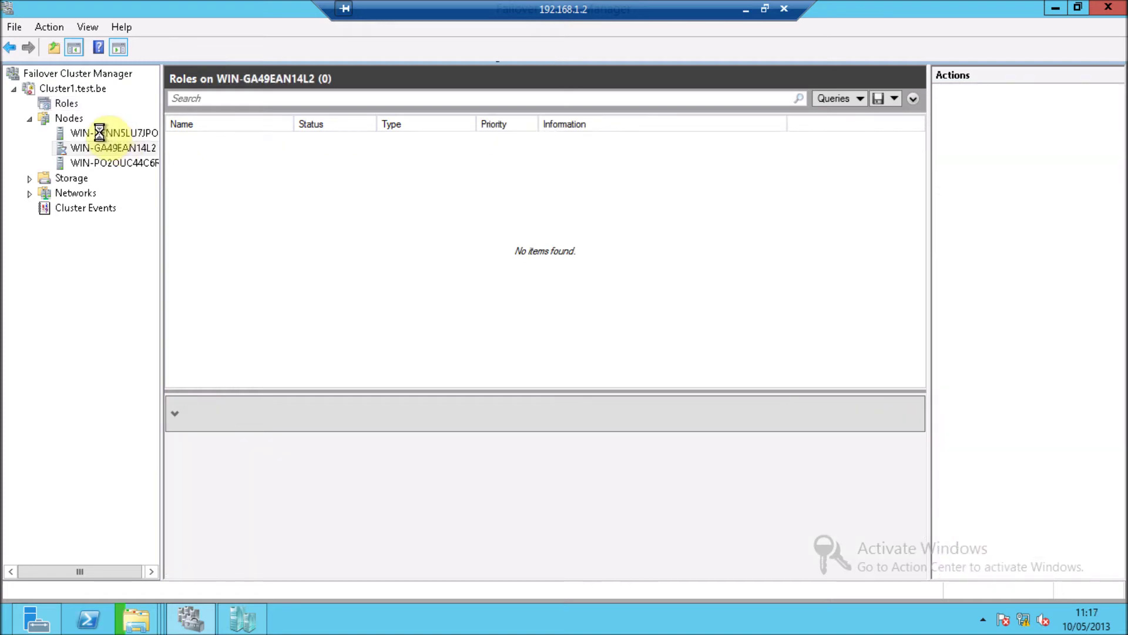
# Live-migrate test5 from WIN-PO2OUC44C6R to node WIN-DFNN5LU7JPO and check the roles on the destination node
pyautogui.click(113, 165)
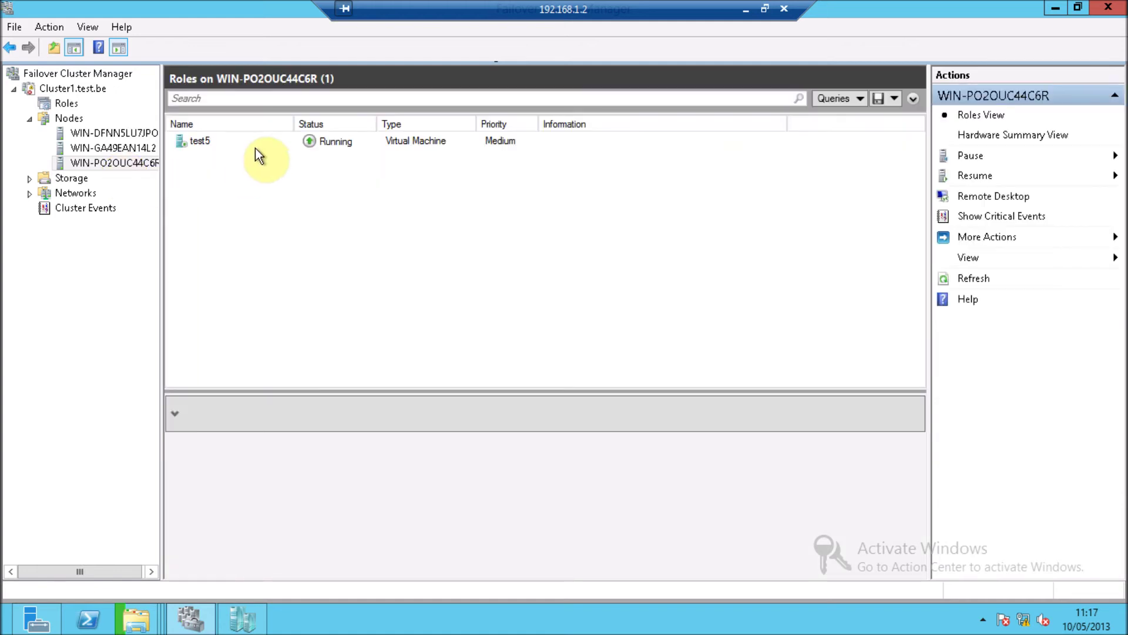
pyautogui.click(256, 146)
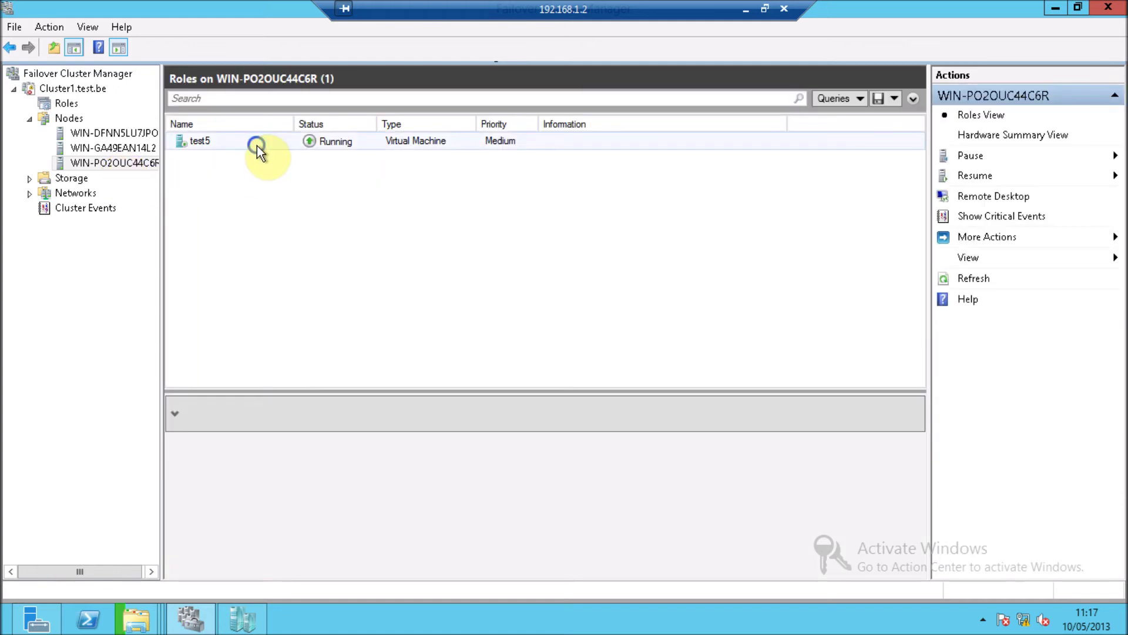
pyautogui.rightClick(256, 145)
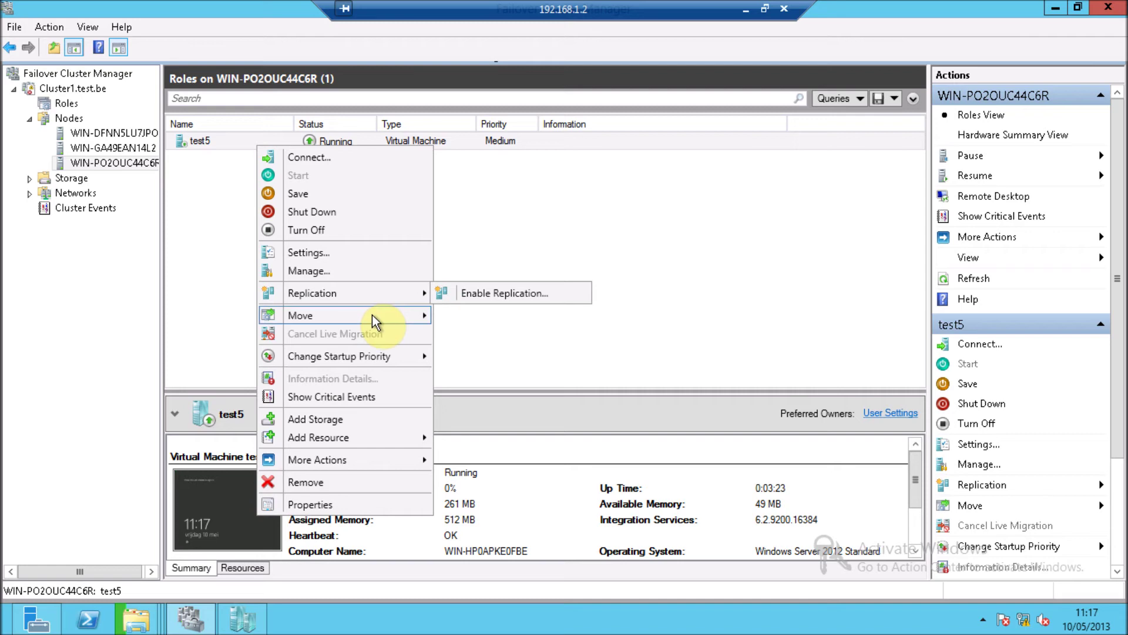
pyautogui.moveTo(374, 318)
pyautogui.moveTo(612, 316)
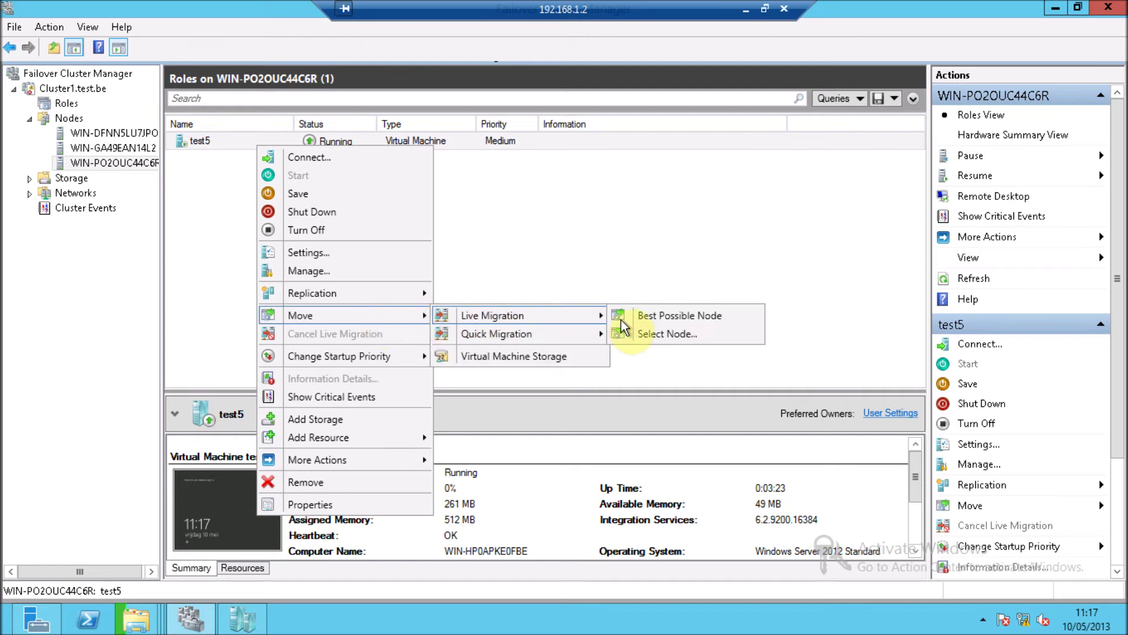
pyautogui.click(646, 333)
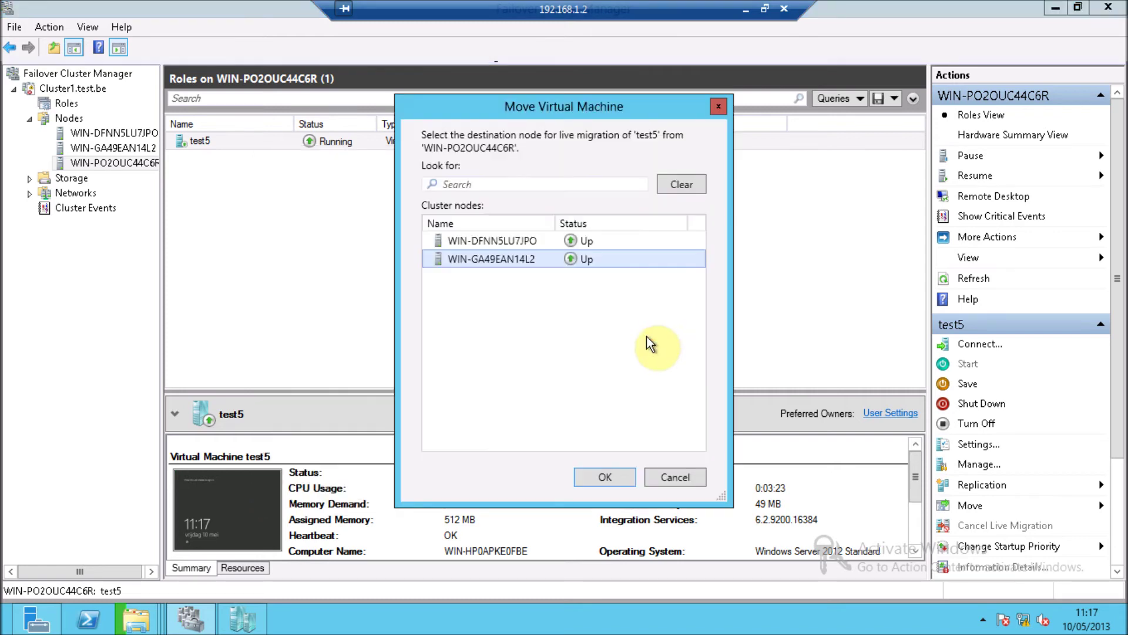
pyautogui.click(526, 241)
pyautogui.click(587, 486)
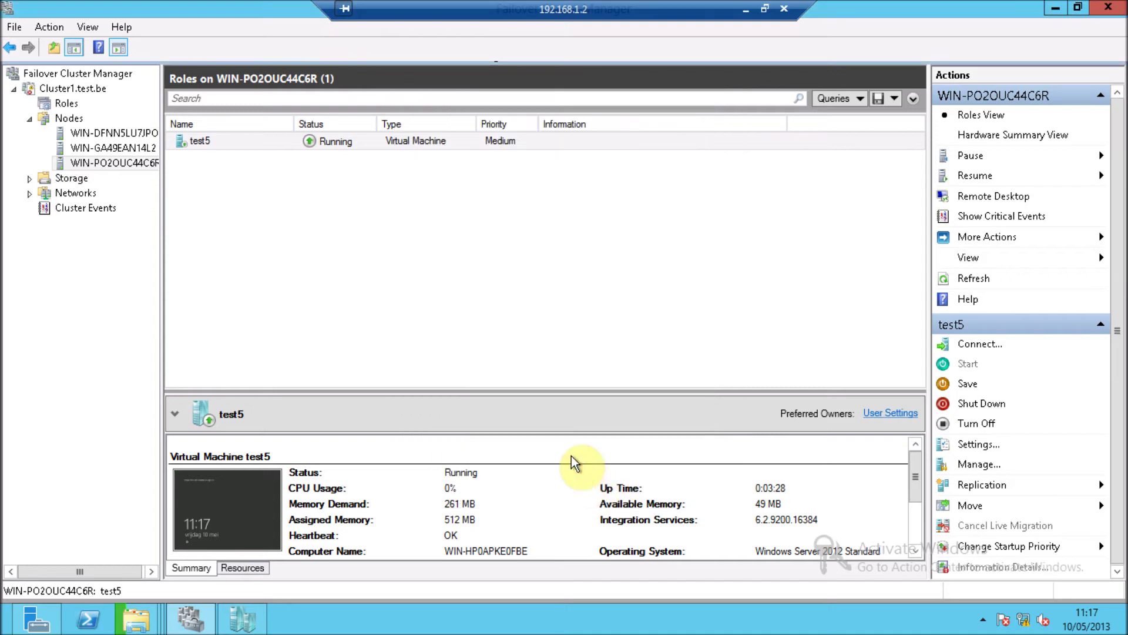
pyautogui.click(101, 134)
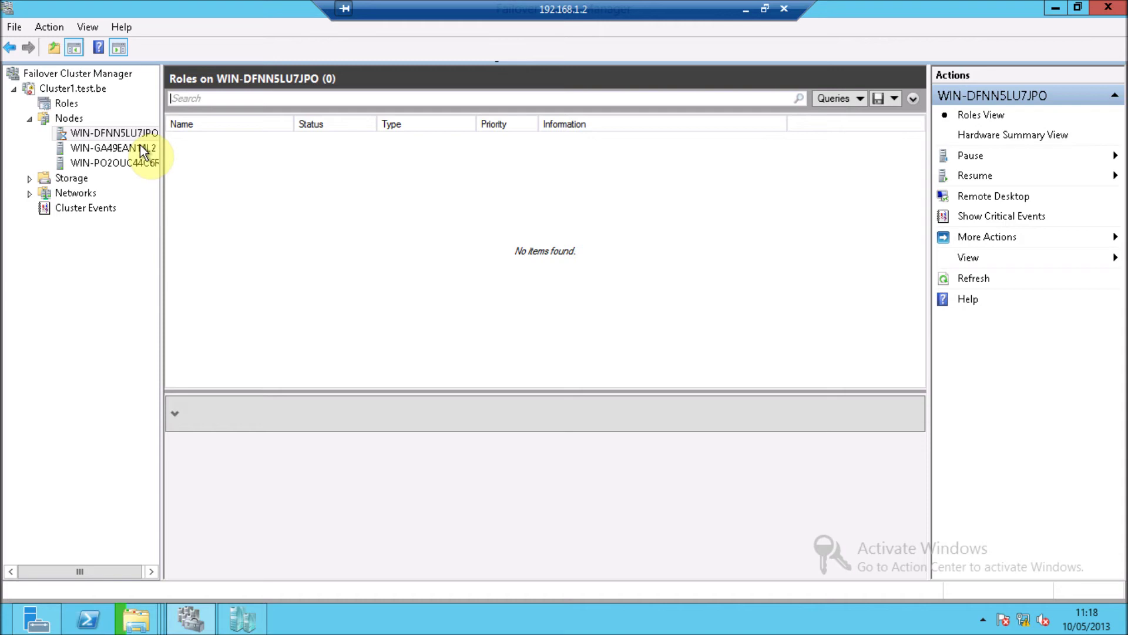
# Allow immediate failback in the failover settings of the test5 role and check its preferred owners
pyautogui.click(62, 104)
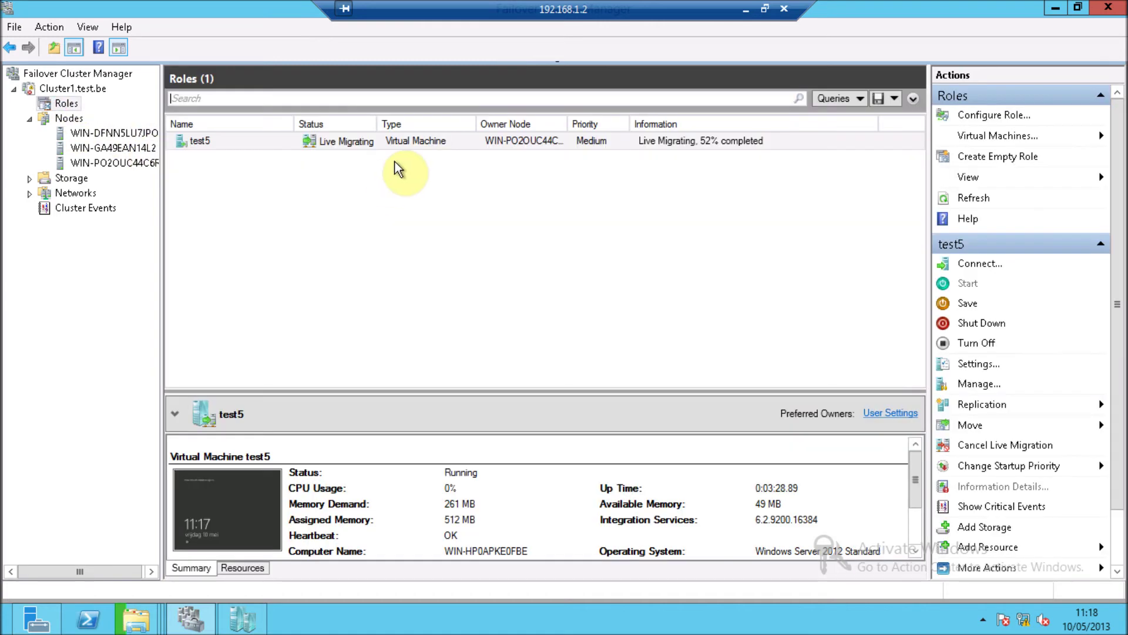
pyautogui.rightClick(413, 135)
pyautogui.click(506, 489)
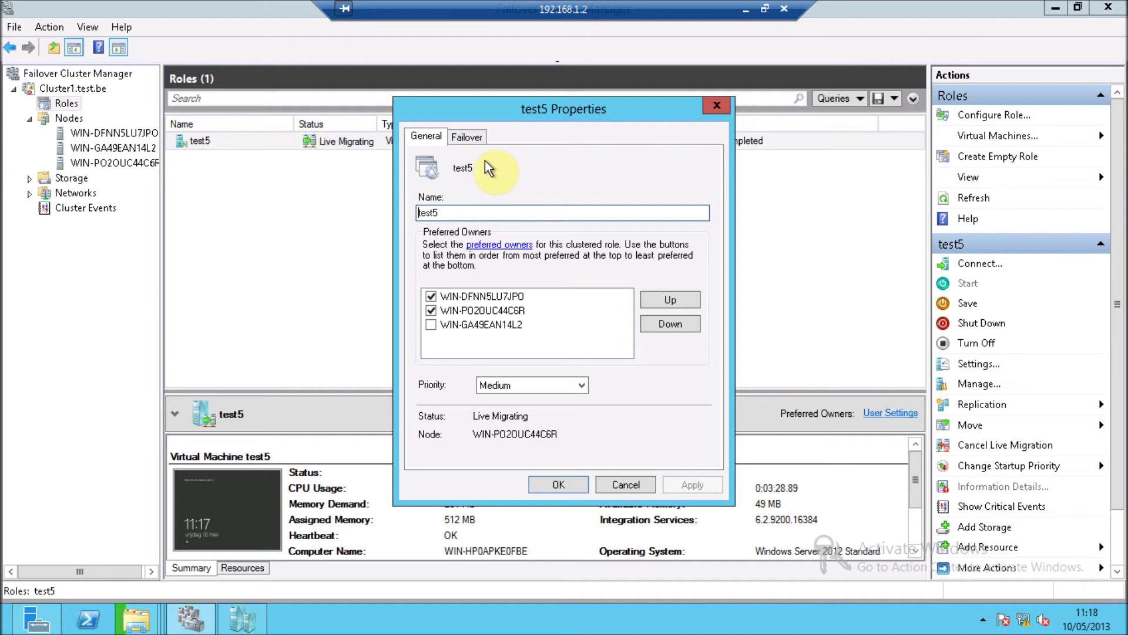
pyautogui.click(467, 136)
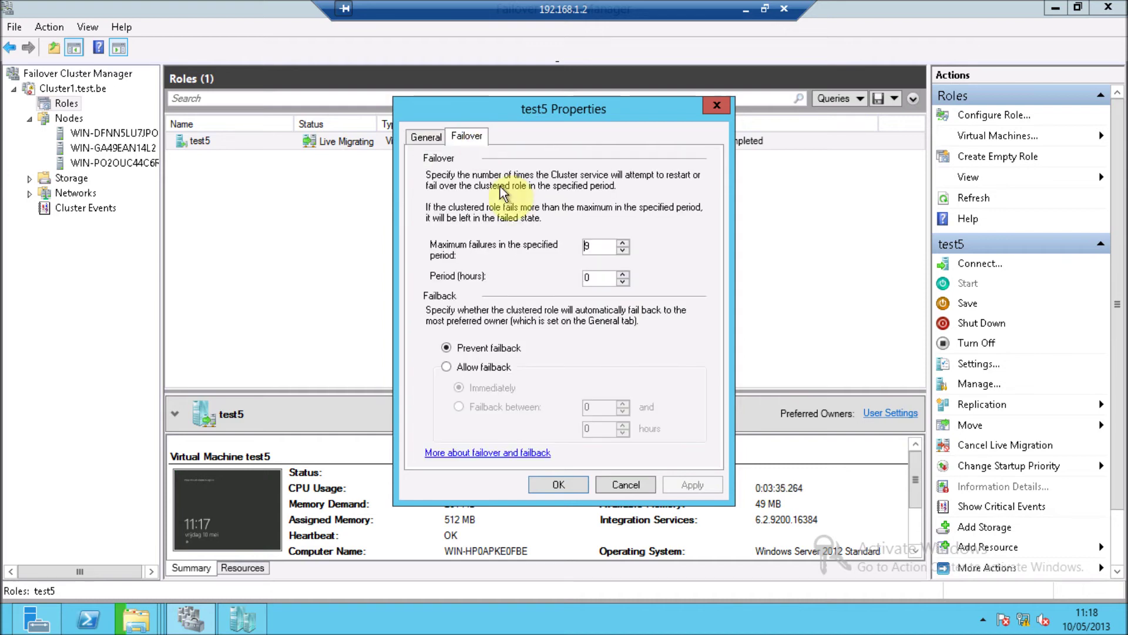
pyautogui.click(493, 366)
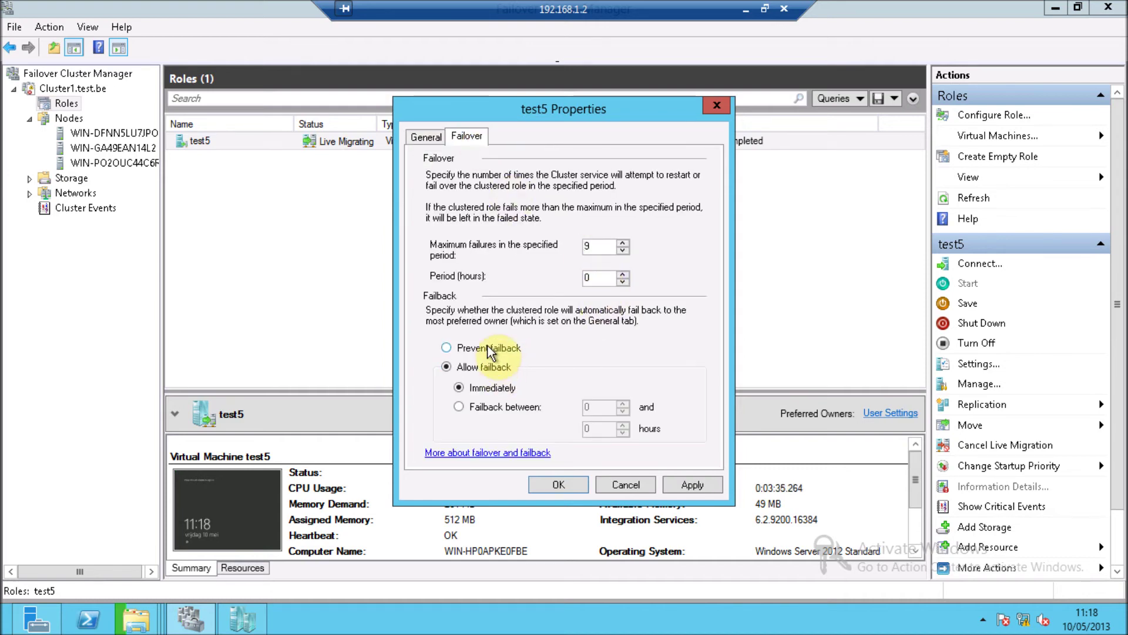
pyautogui.click(427, 136)
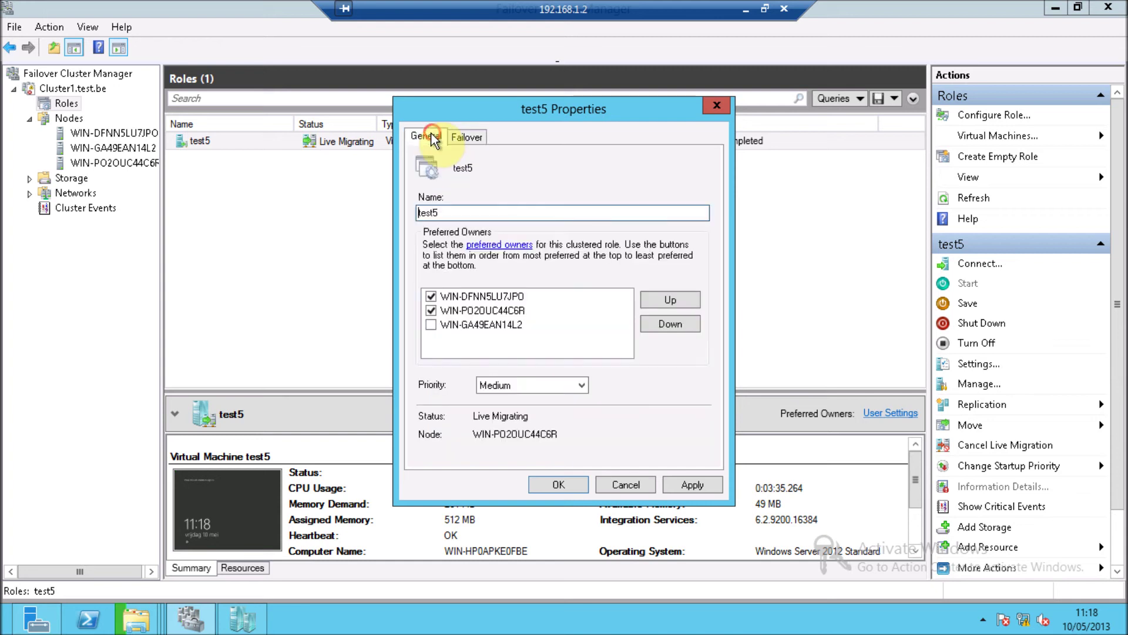
pyautogui.click(471, 142)
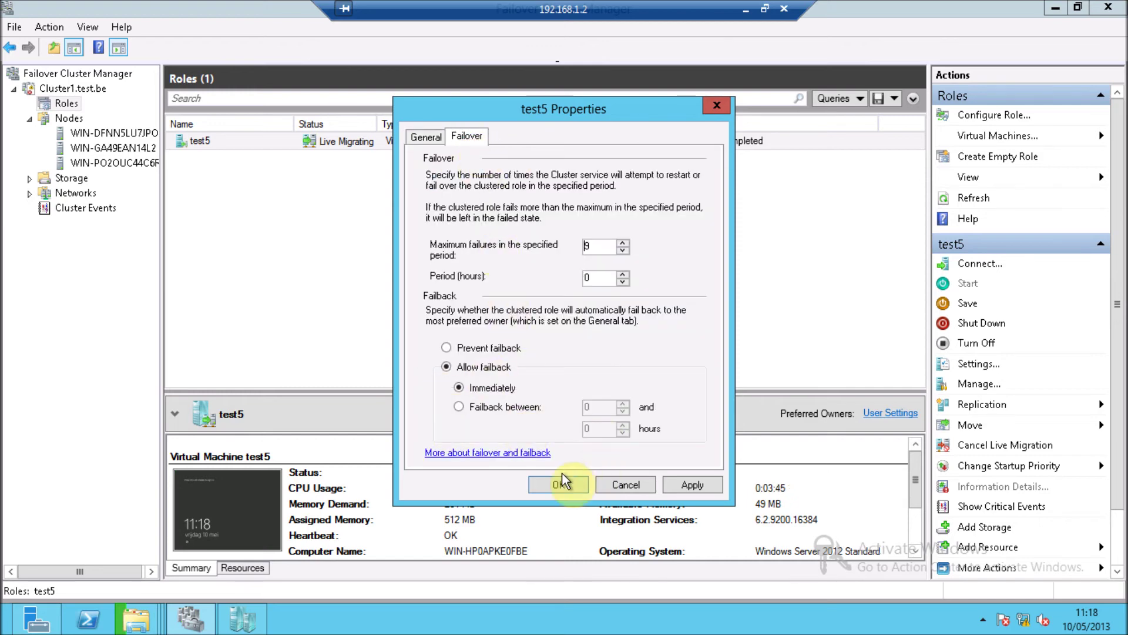
pyautogui.click(446, 348)
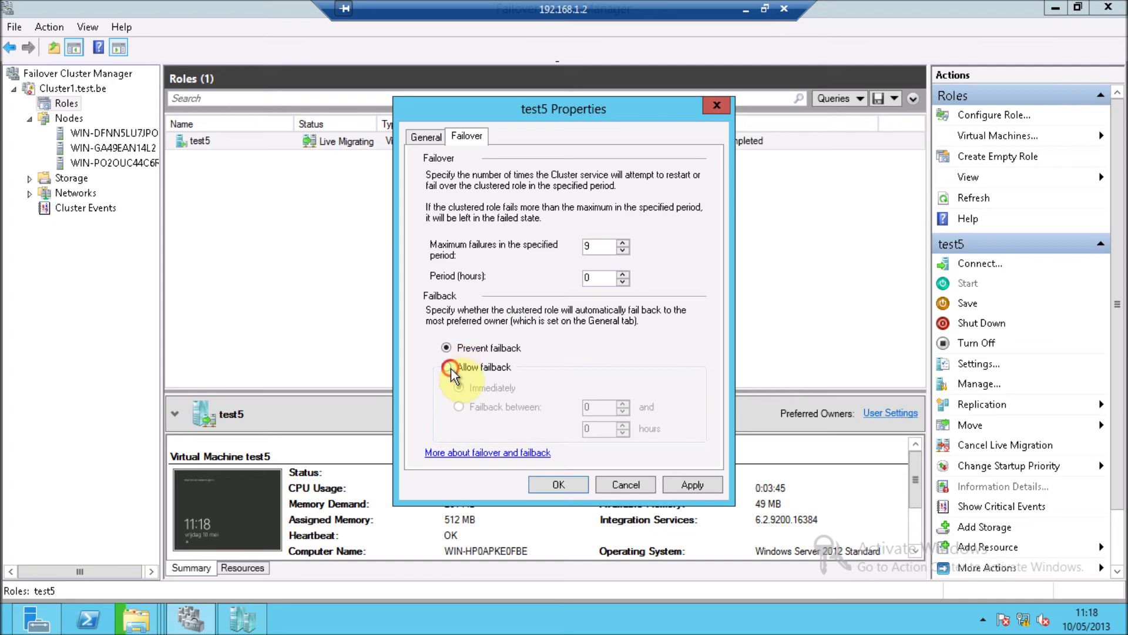
pyautogui.click(450, 368)
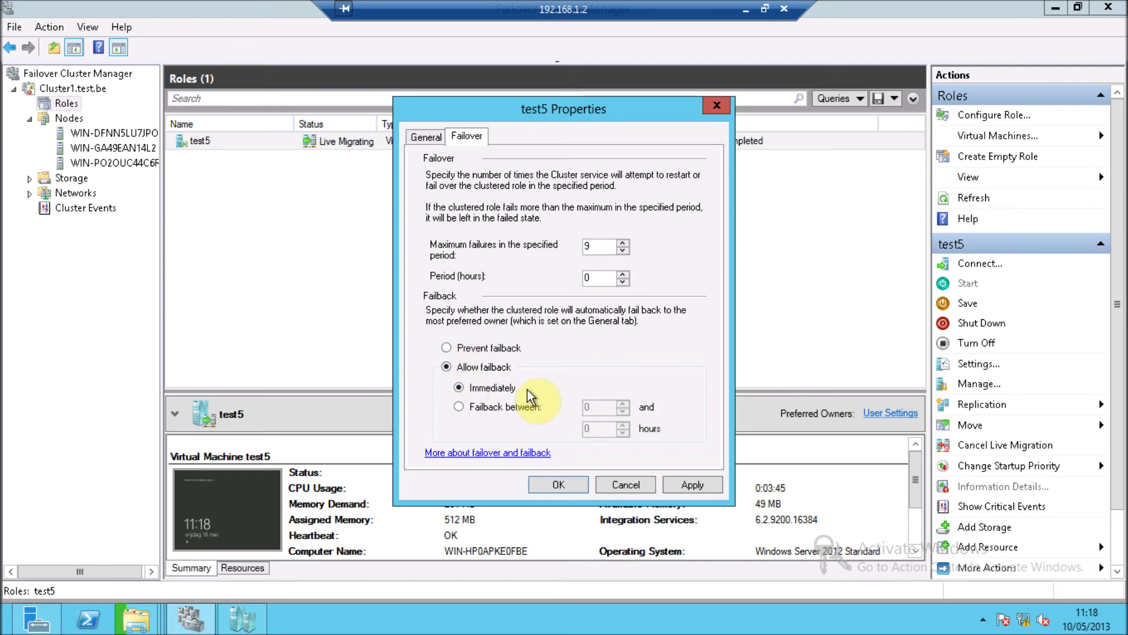
# Try restricting test5's failback to a time window that starts at hour 22
pyautogui.click(507, 408)
pyautogui.click(623, 404)
pyautogui.click(623, 405)
pyautogui.click(623, 404)
pyautogui.click(623, 404)
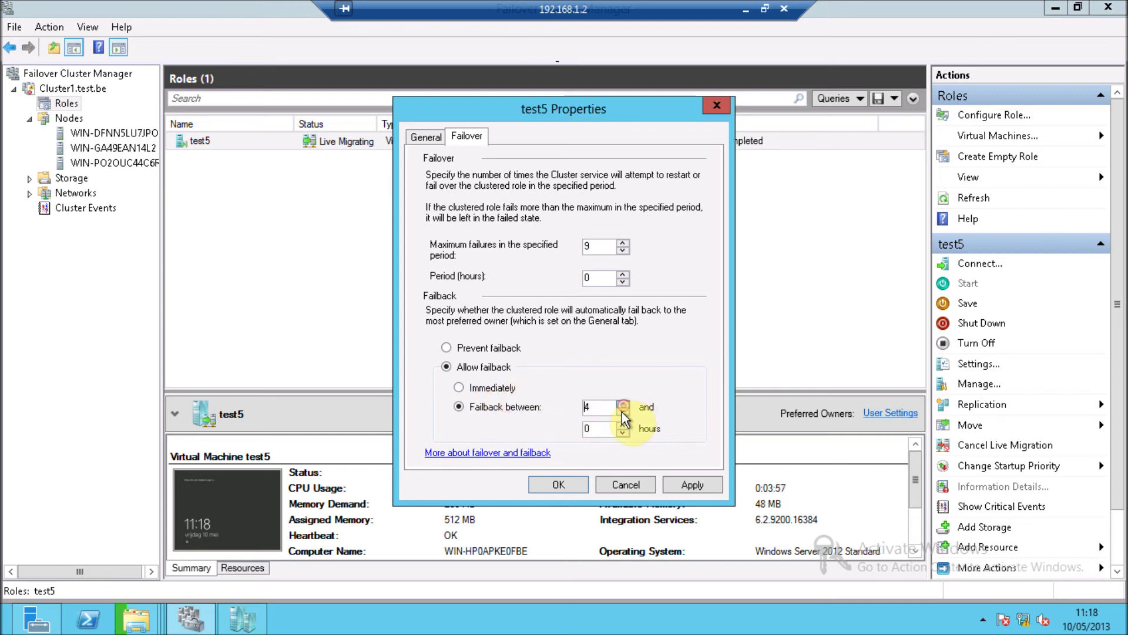
pyautogui.click(623, 404)
pyautogui.moveTo(623, 404); pyautogui.dragTo(625, 406)
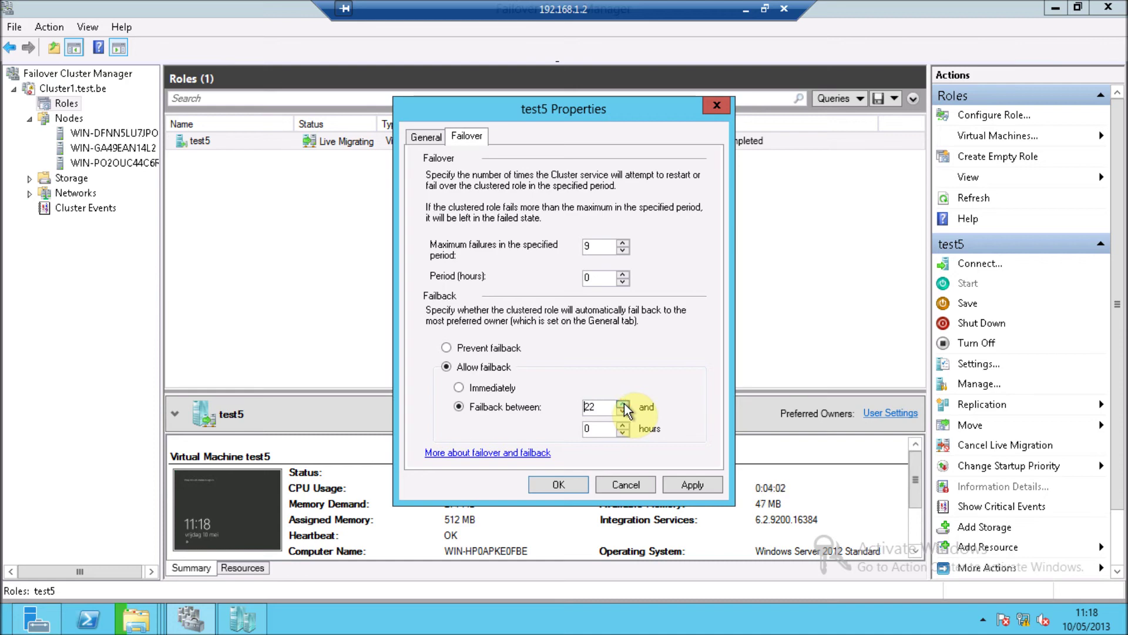
pyautogui.doubleClick(602, 408)
# Set test5's failback to happen immediately and apply the role's properties
pyautogui.click(506, 390)
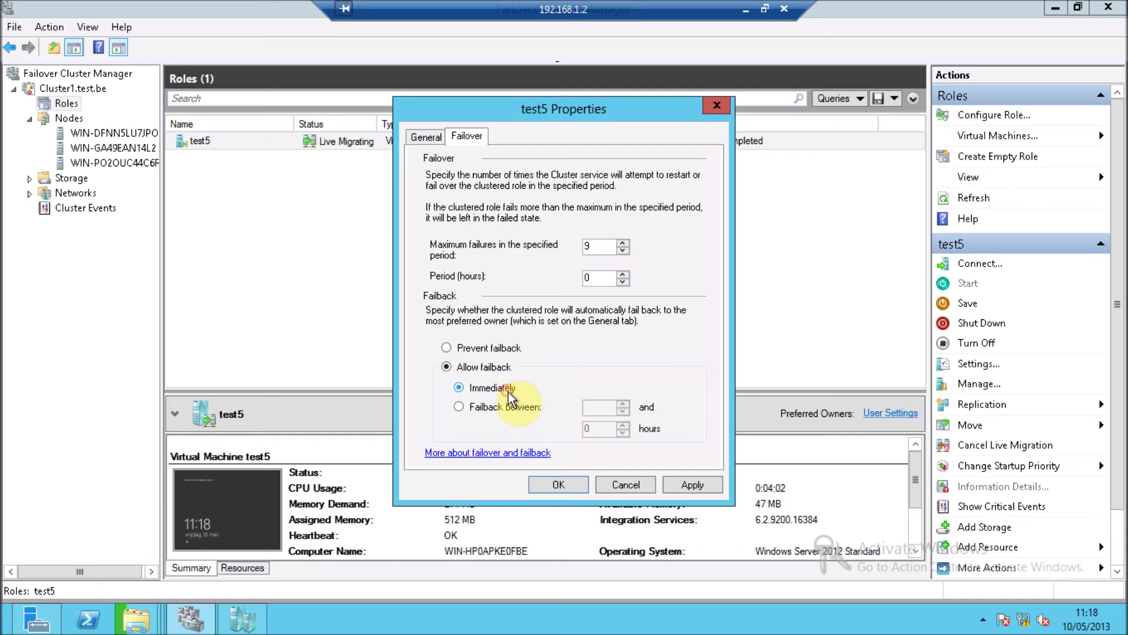
pyautogui.click(687, 484)
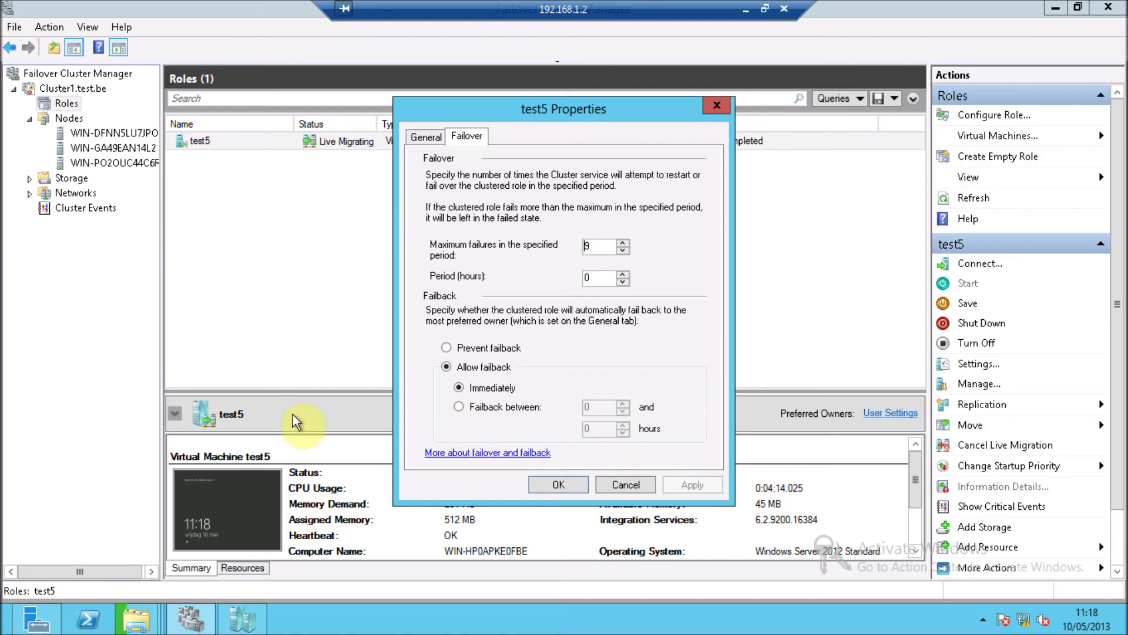
pyautogui.click(558, 486)
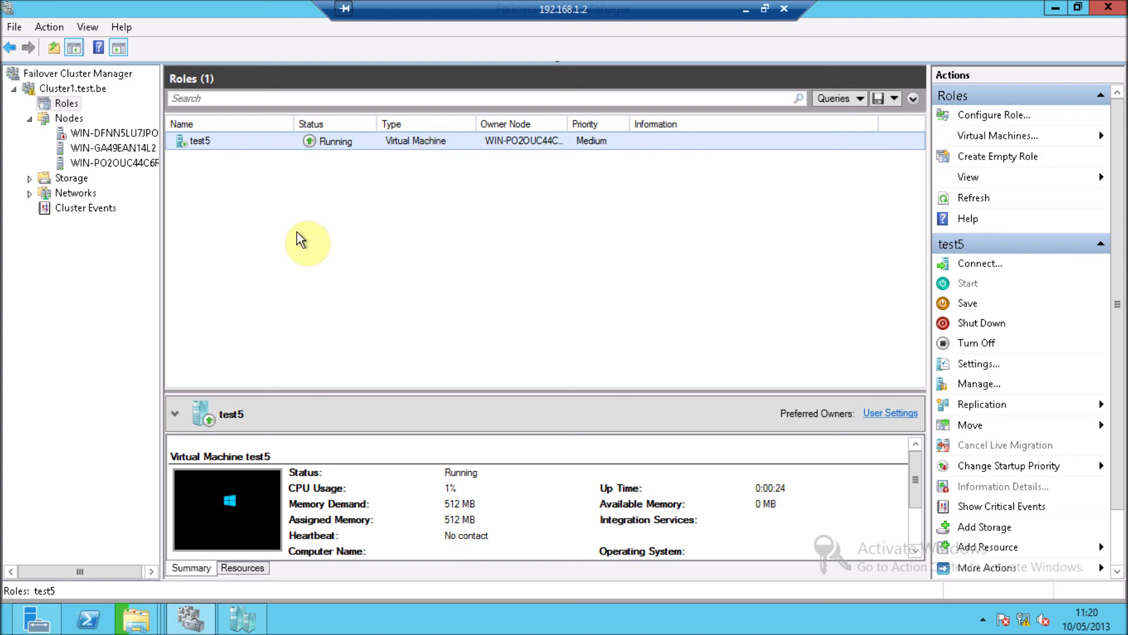
# Check the progress of the running file copy to Local Disk (D:)
pyautogui.moveTo(135, 618)
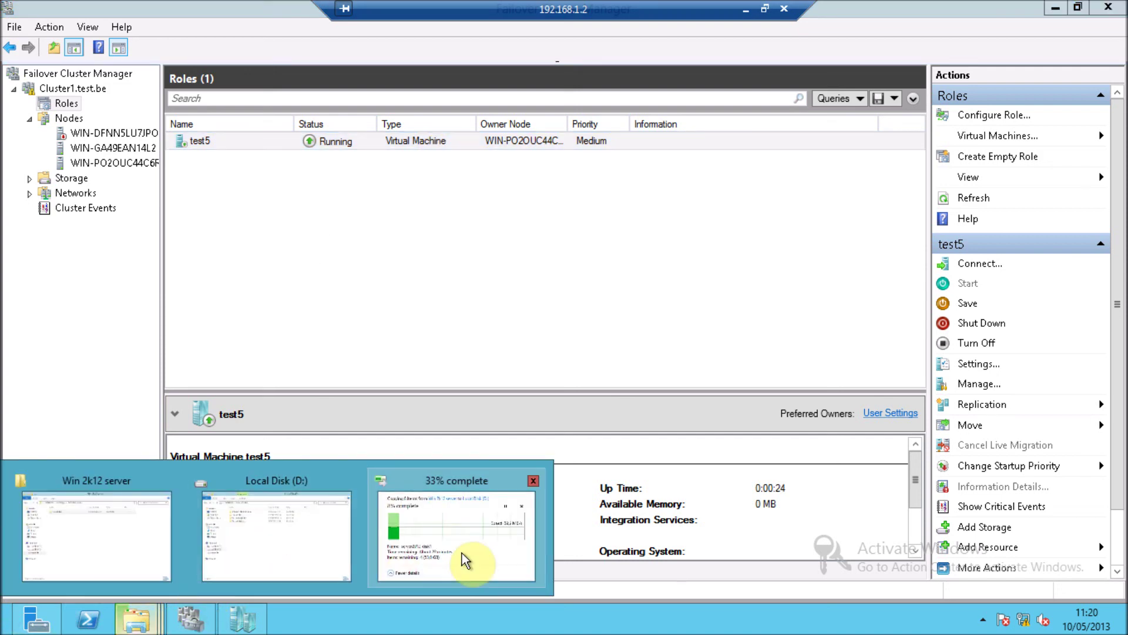